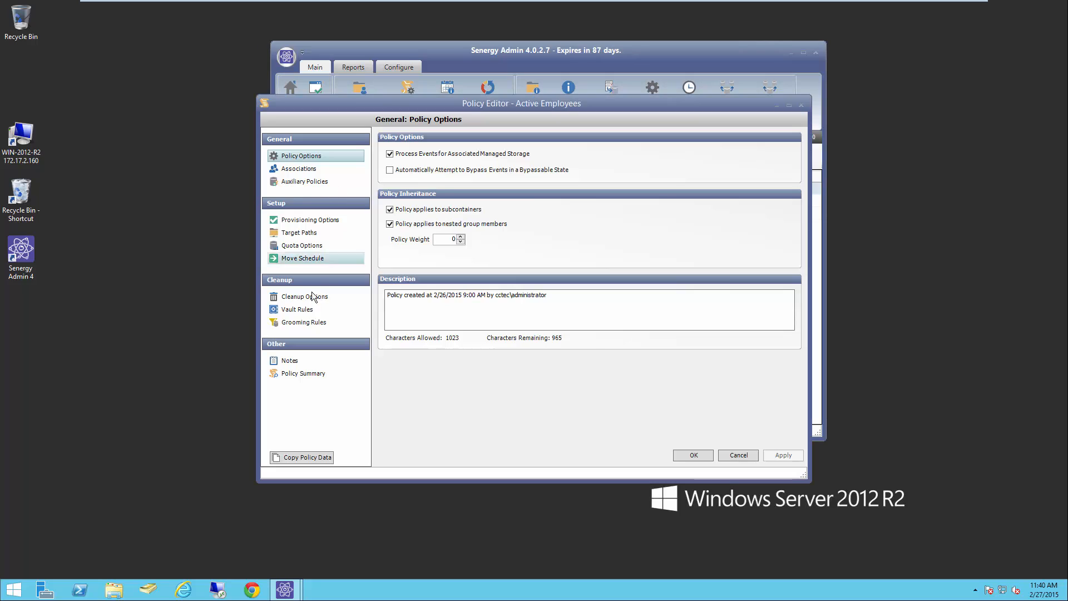
Review the Active Employees policy's target paths and examine the Home folder on DATA2 (N:) in File Explorer
click(308, 234)
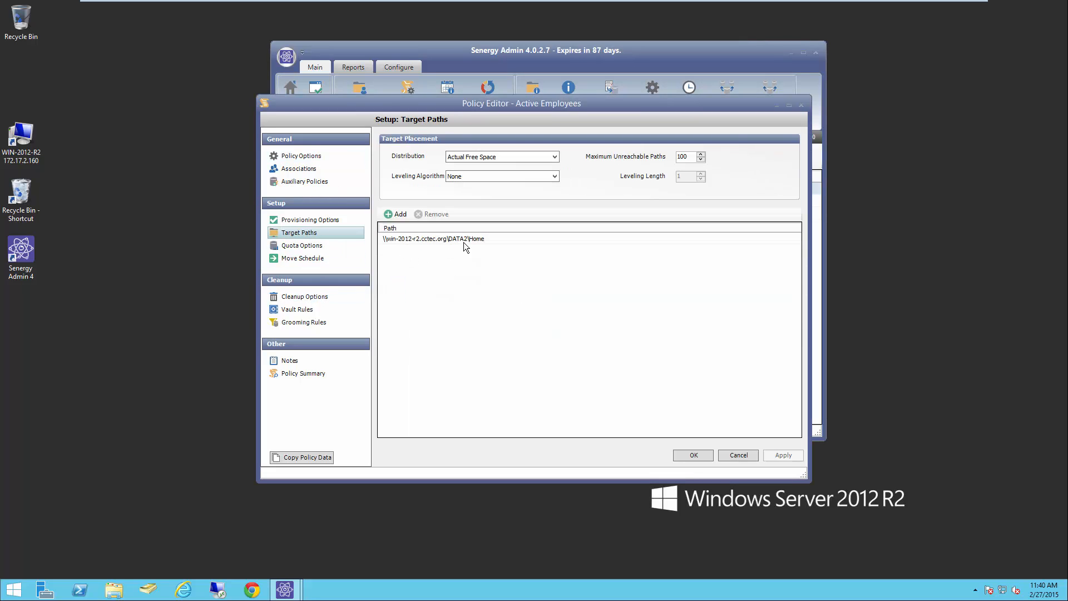
click(693, 456)
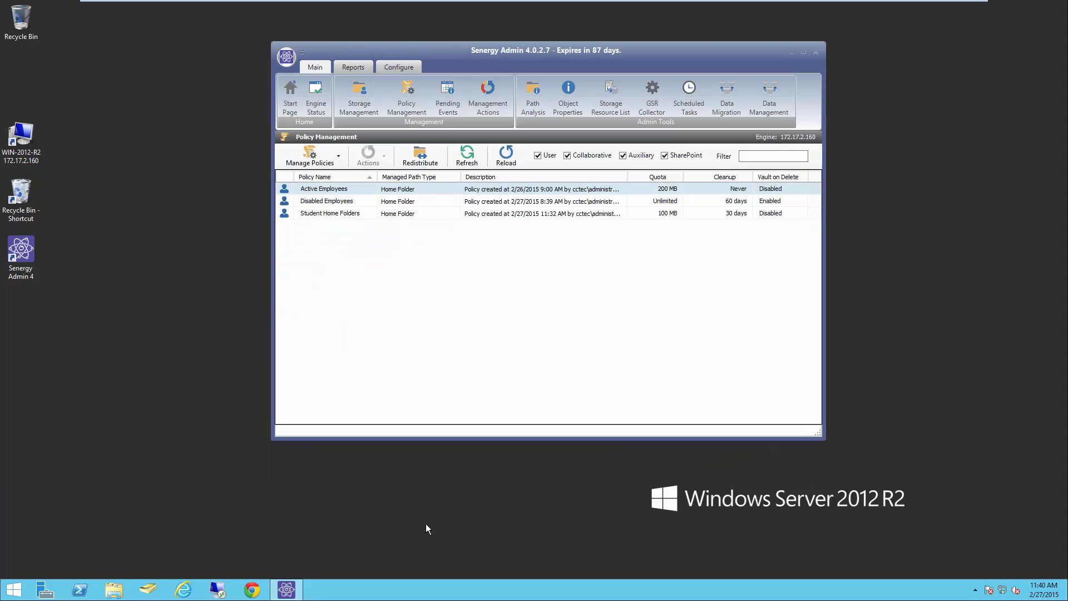
double_click(9, 137)
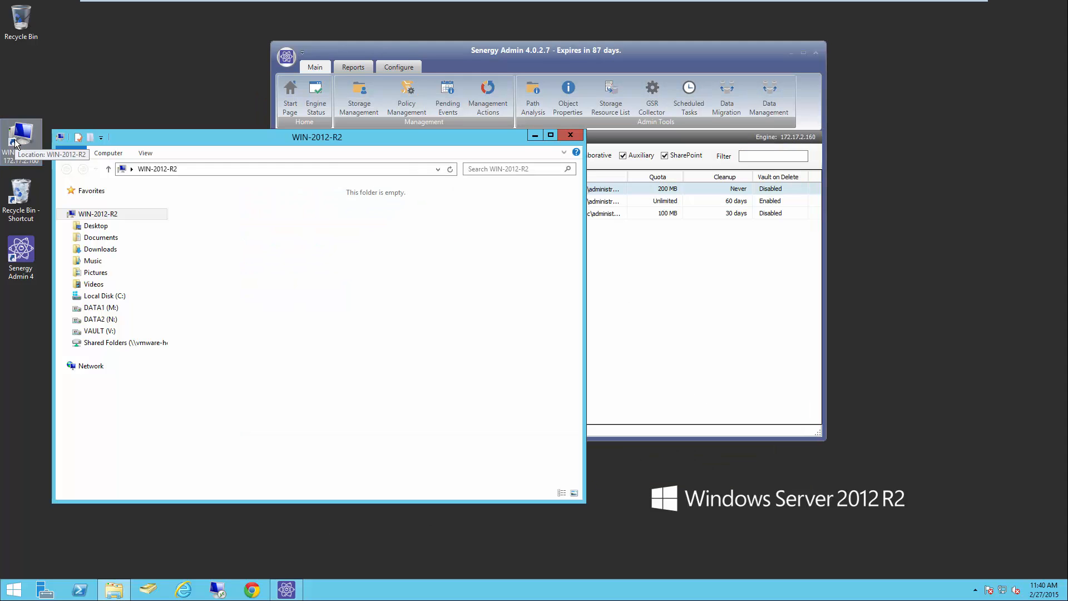
click(68, 319)
click(74, 331)
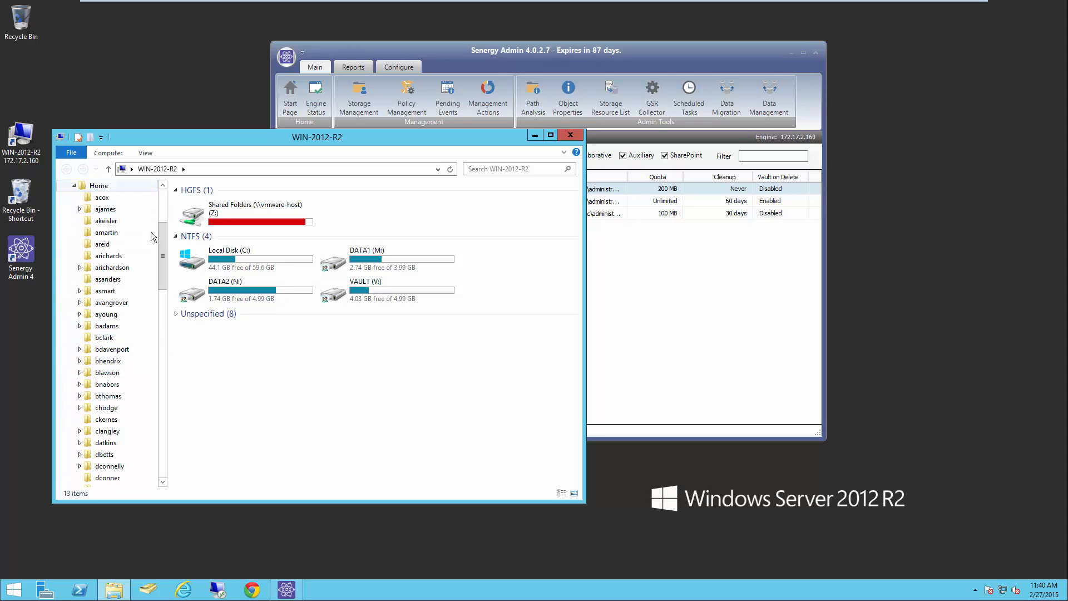
drag(165, 262, 167, 231)
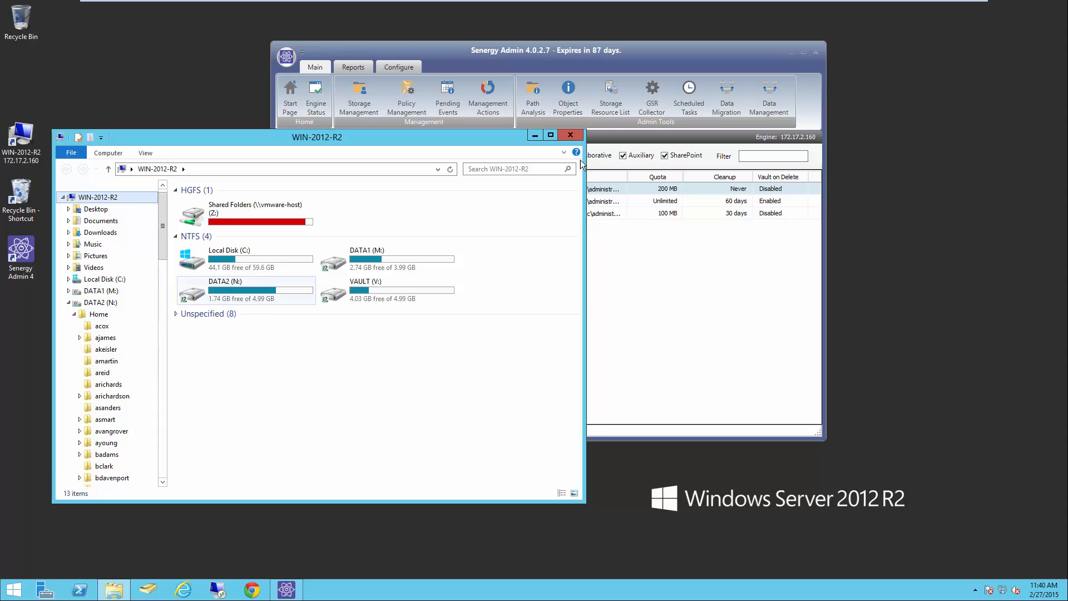
click(570, 135)
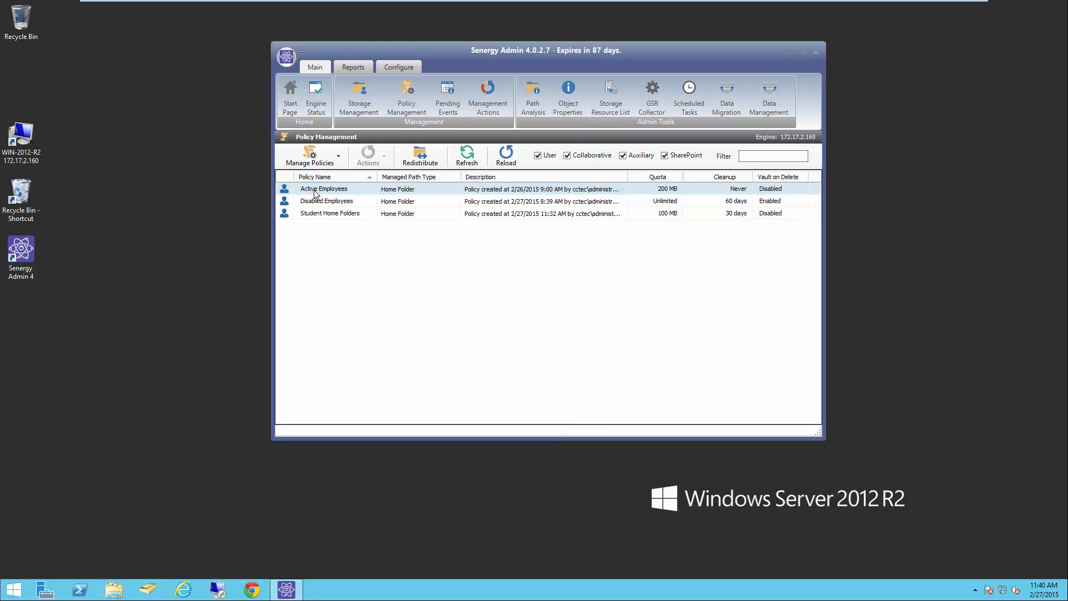
Set the target path leveling algorithm of the Active Employees policy to First Letter and save the policy
double_click(315, 193)
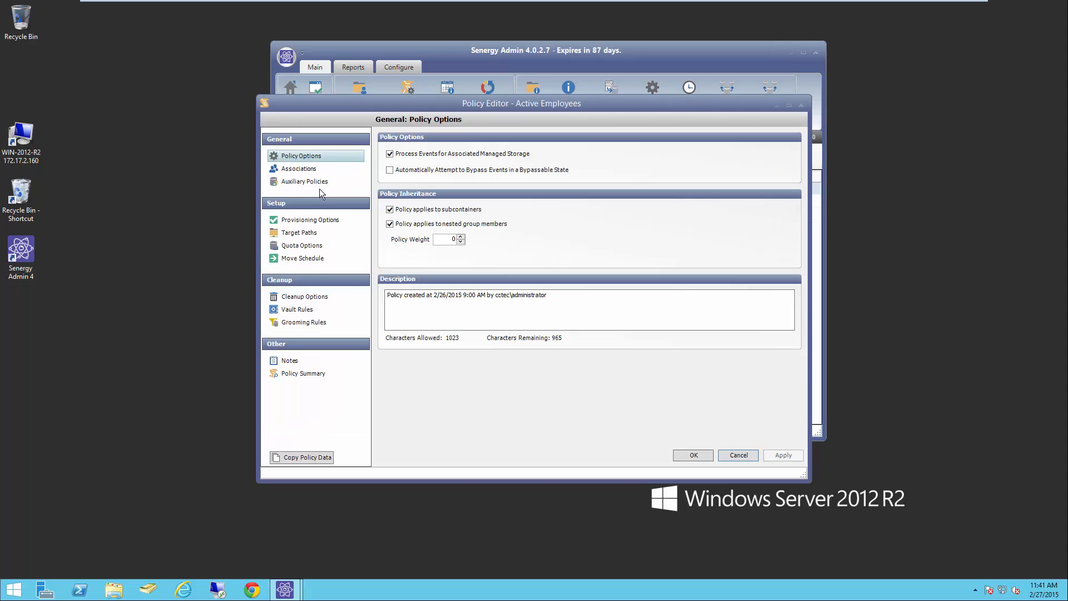
click(310, 222)
click(300, 234)
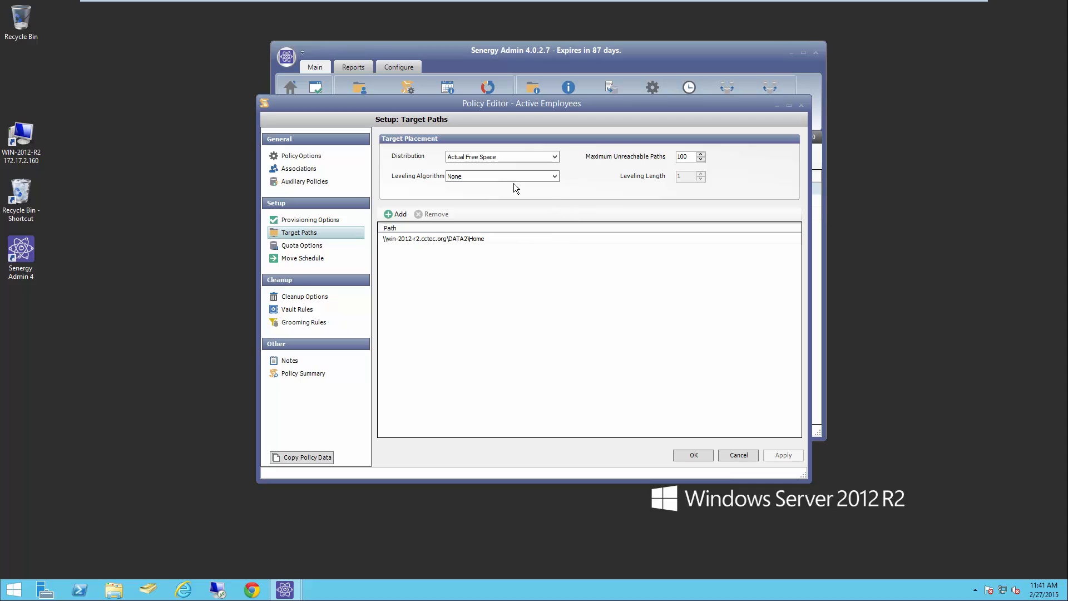
click(553, 177)
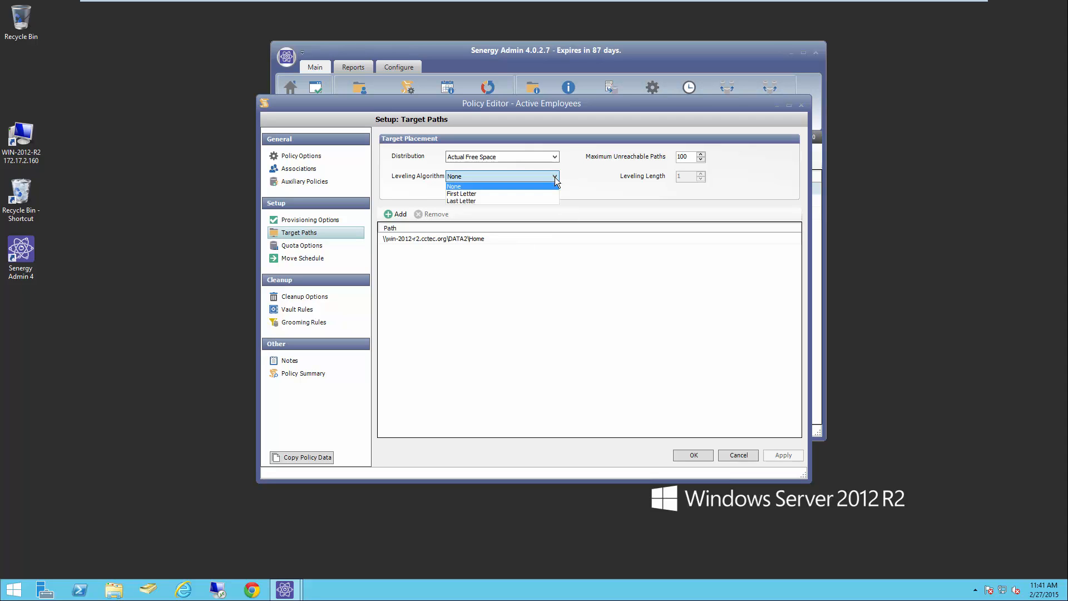
click(544, 190)
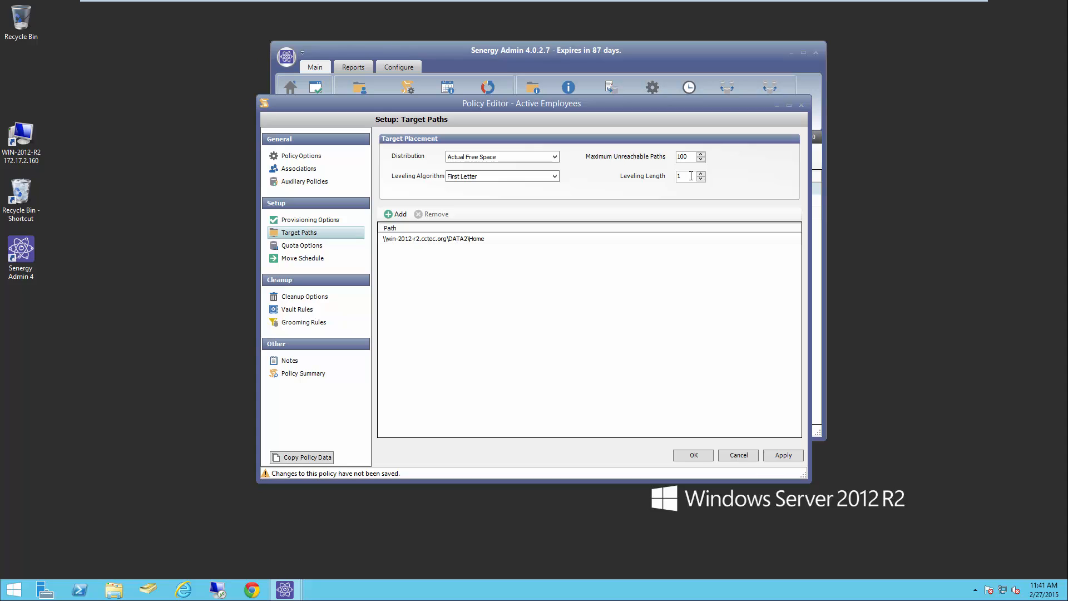
click(779, 455)
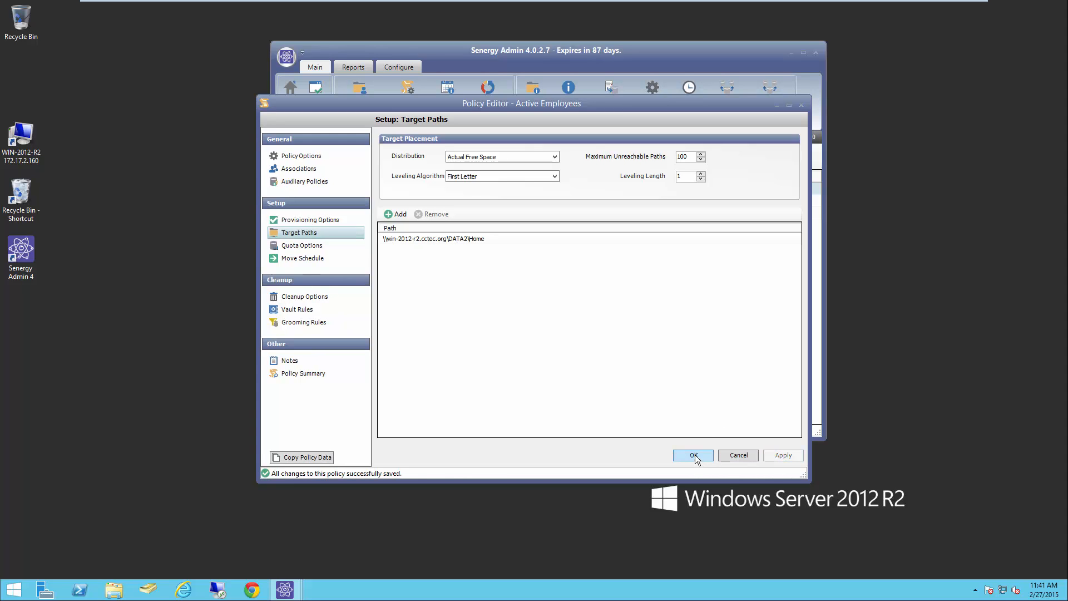
click(694, 455)
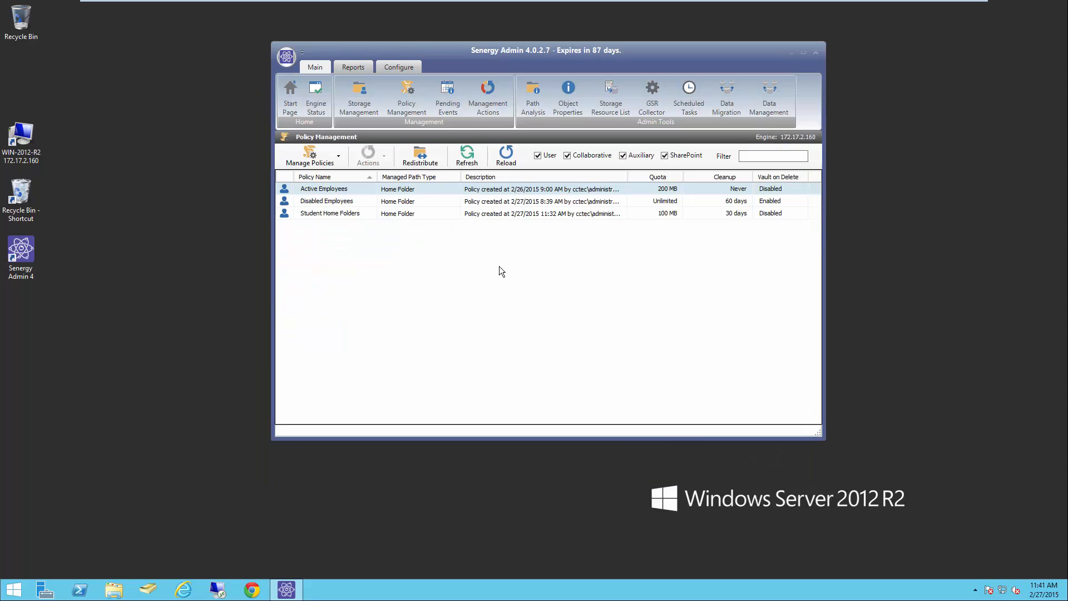
In Storage Management, open a user Consistency Check for the Employees OU under CCTEC > Atlanta
click(364, 109)
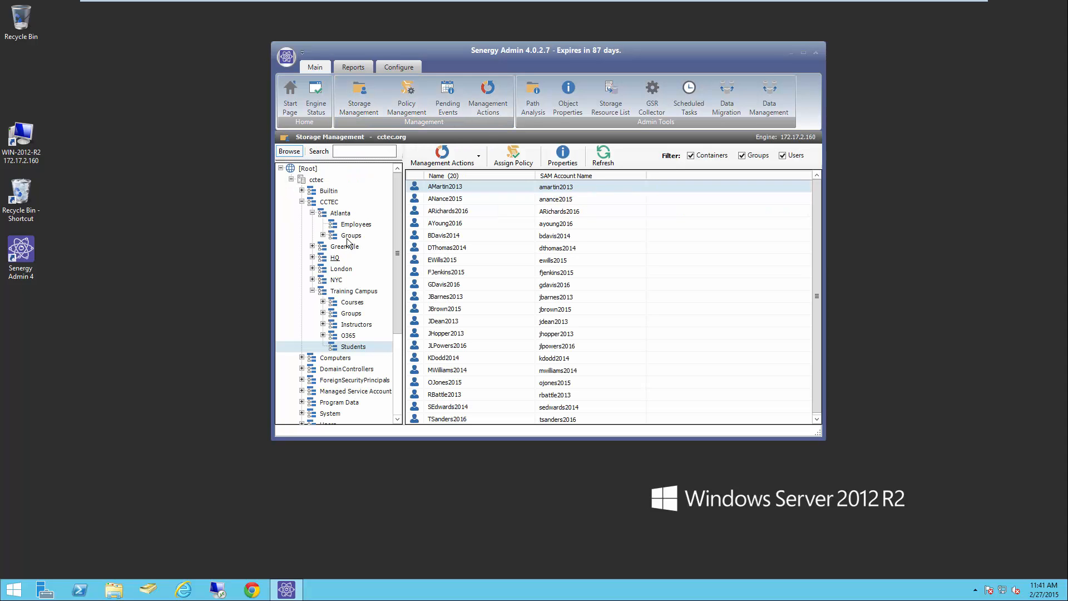
click(347, 226)
right_click(347, 225)
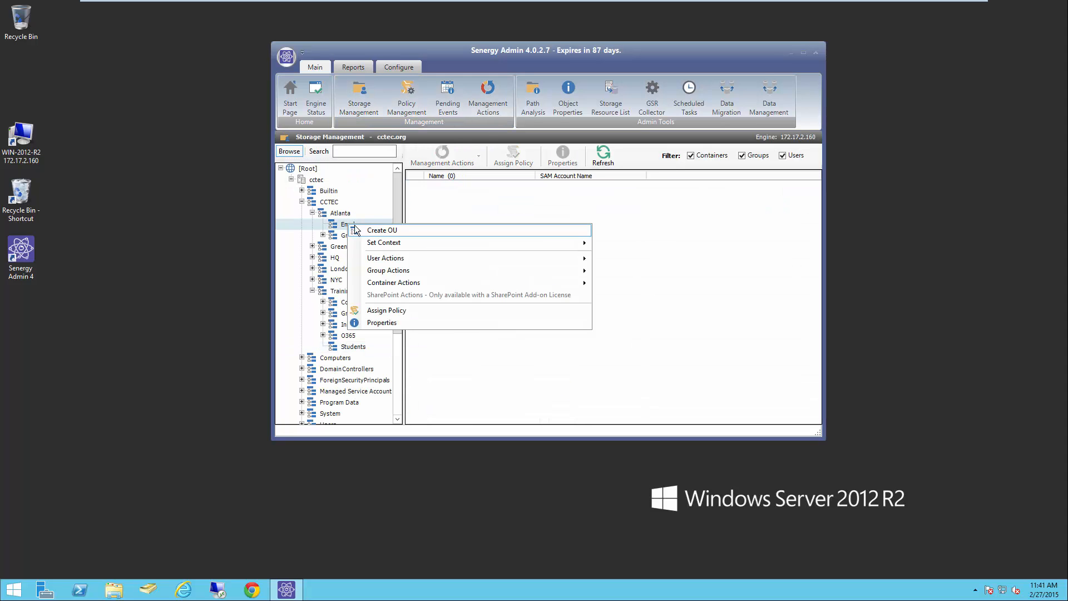
mouse_move(380, 261)
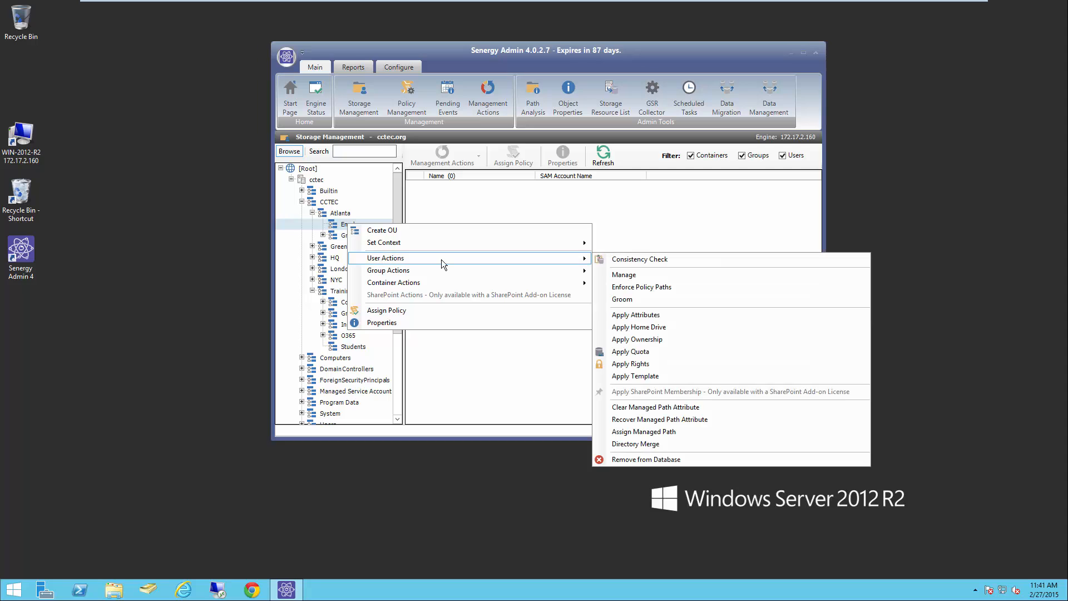
click(619, 258)
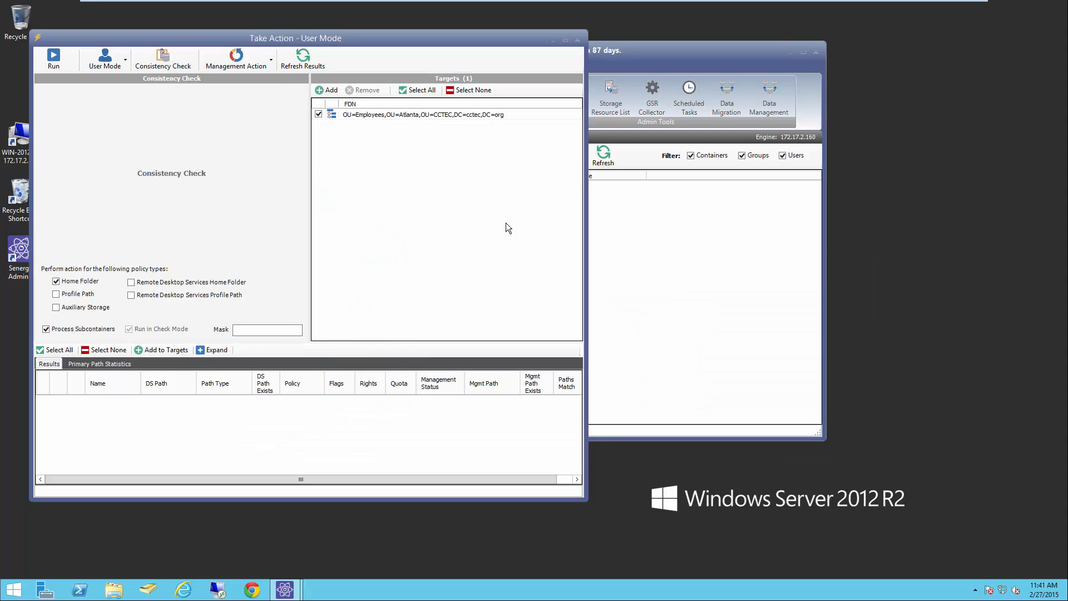
Select the Employees OUs of Greenville, HQ, London and NYC as additional targets for the consistency check
click(327, 91)
click(163, 183)
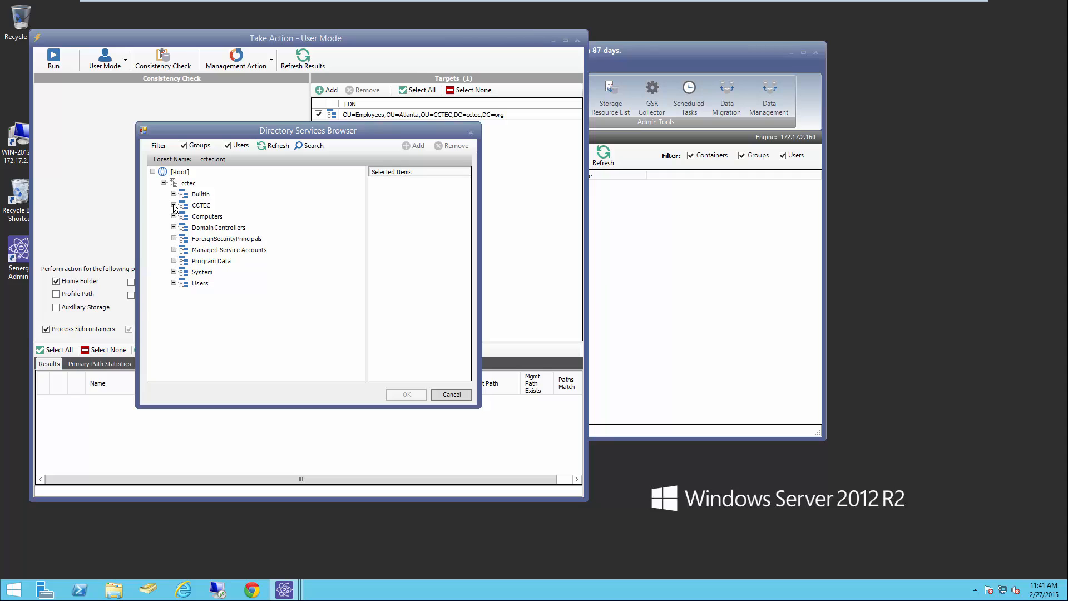
click(174, 206)
click(184, 227)
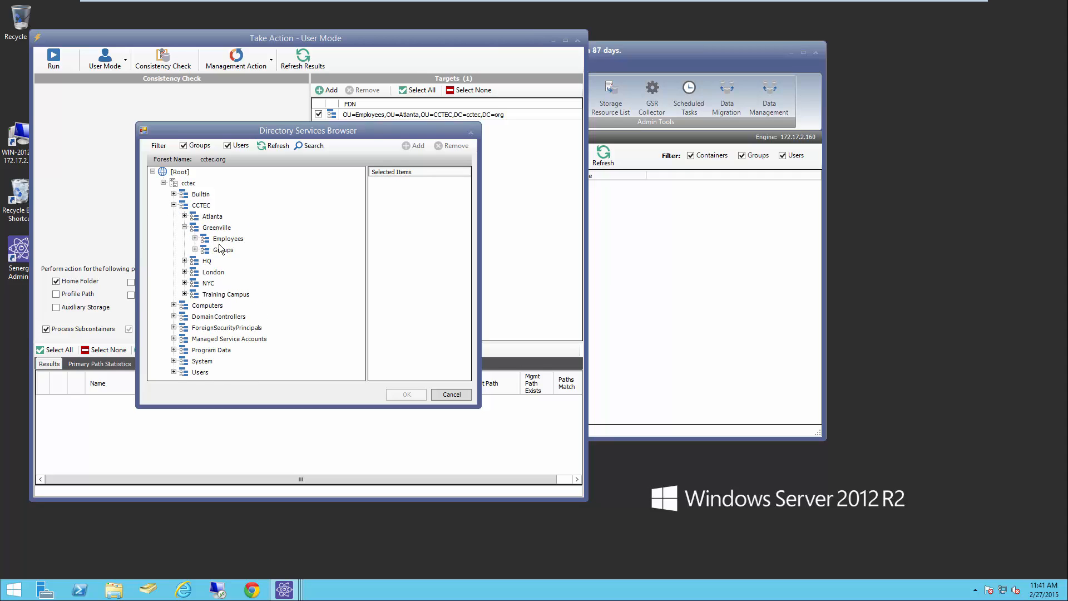
drag(228, 242, 419, 243)
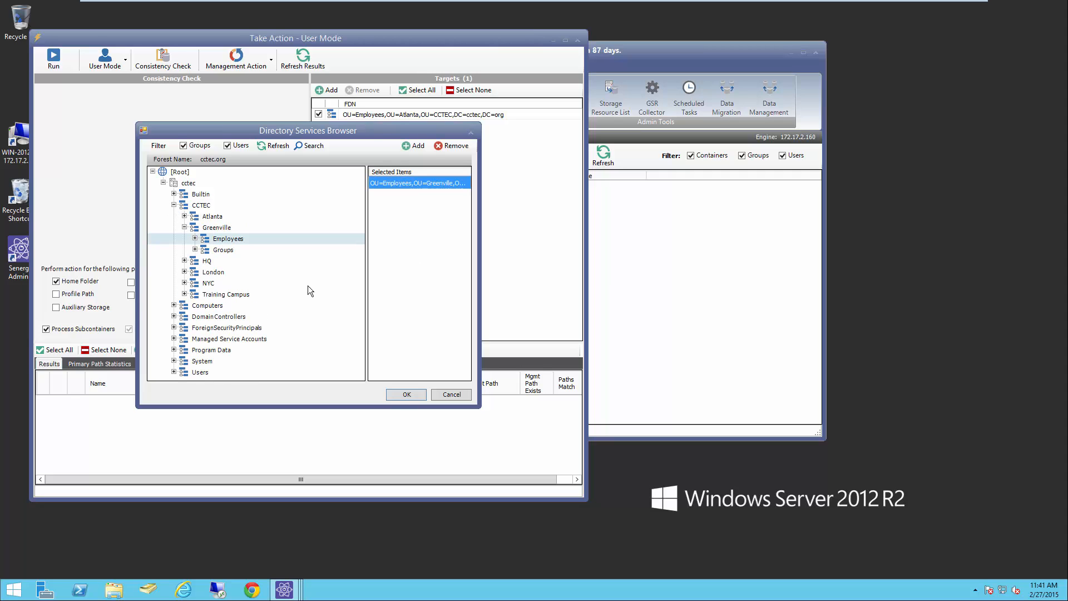
click(184, 261)
click(225, 283)
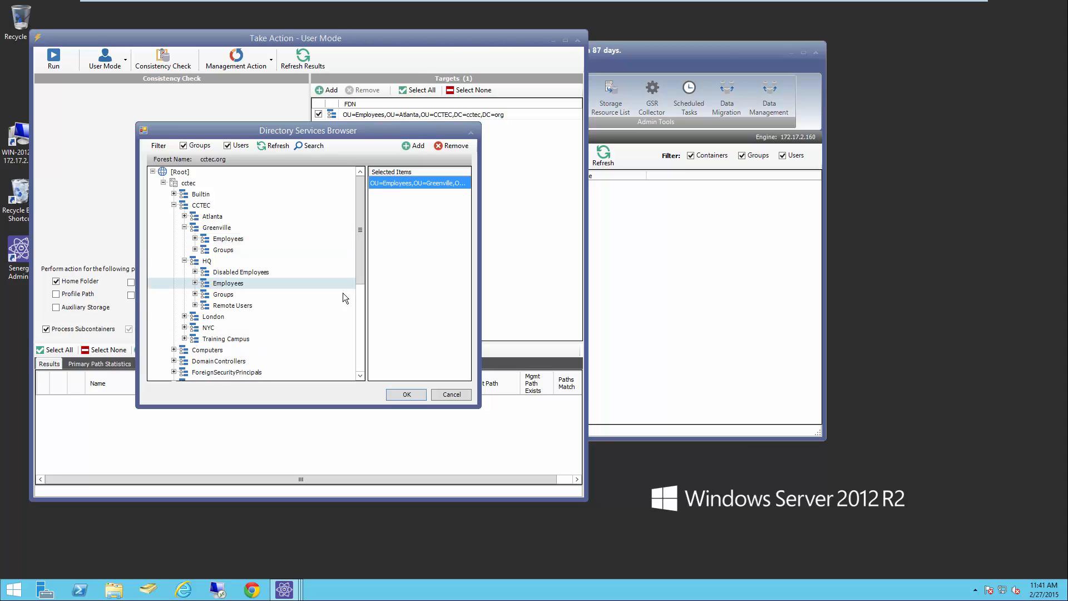
drag(342, 293, 420, 301)
click(185, 317)
drag(249, 327, 411, 327)
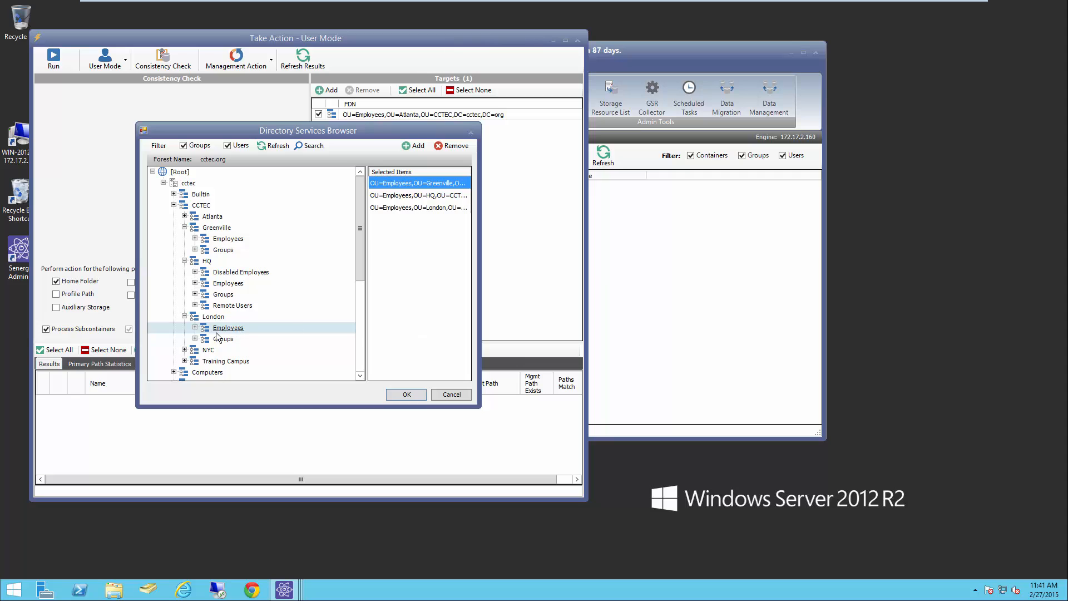
click(184, 350)
drag(228, 361, 405, 328)
Select the Instructors OU of Training Campus as well and add all selected OUs to the targets
scroll(360, 266, down, 1)
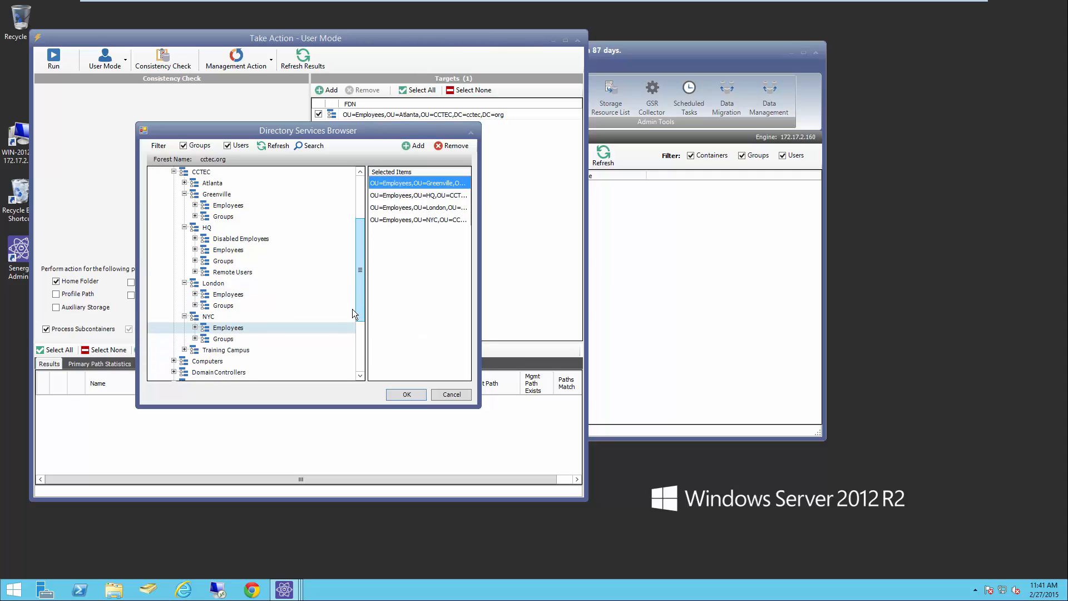
click(184, 350)
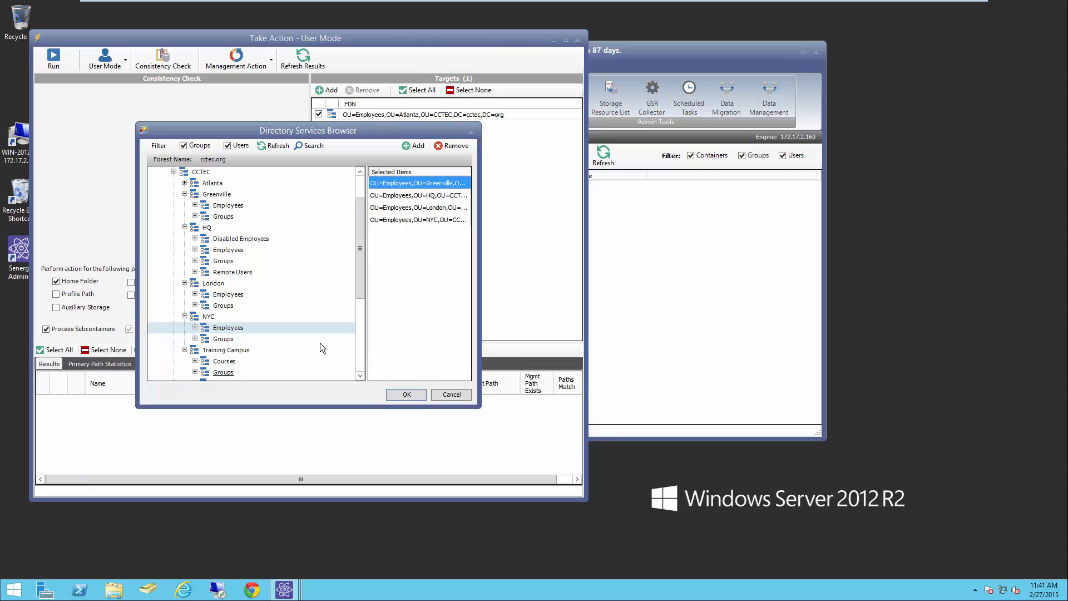
scroll(362, 279, down, 1)
drag(228, 338, 412, 319)
click(404, 395)
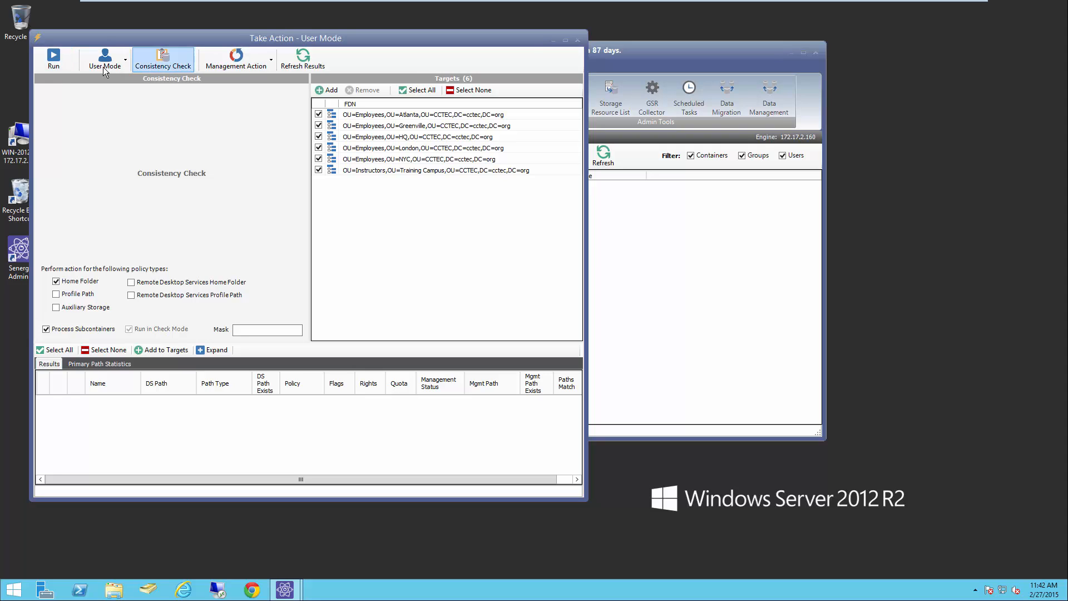
Run the consistency check on all targets and review the DS paths in the expanded results
click(61, 63)
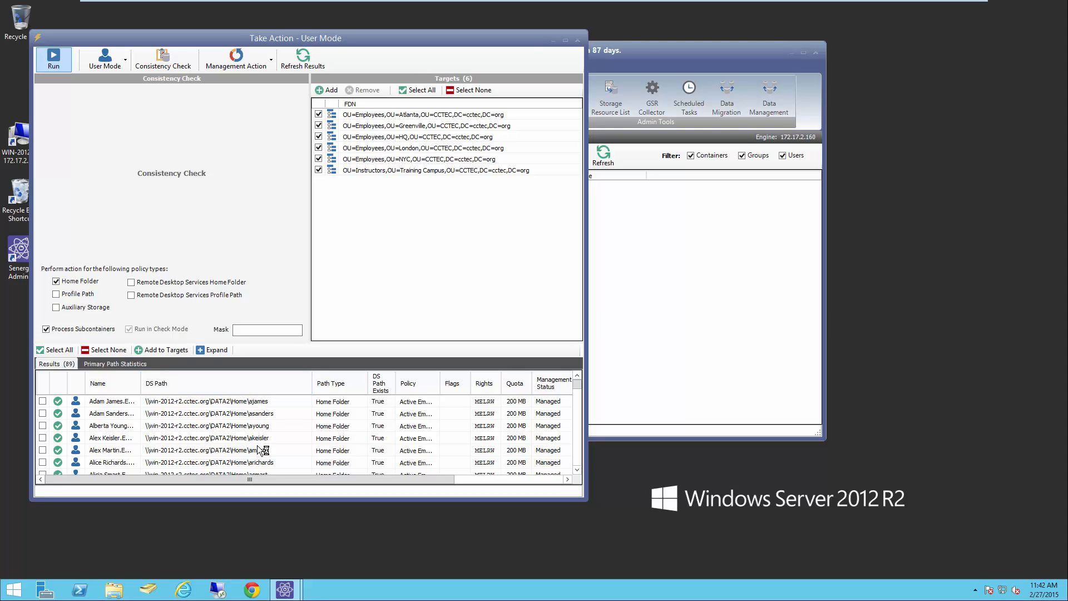
click(213, 350)
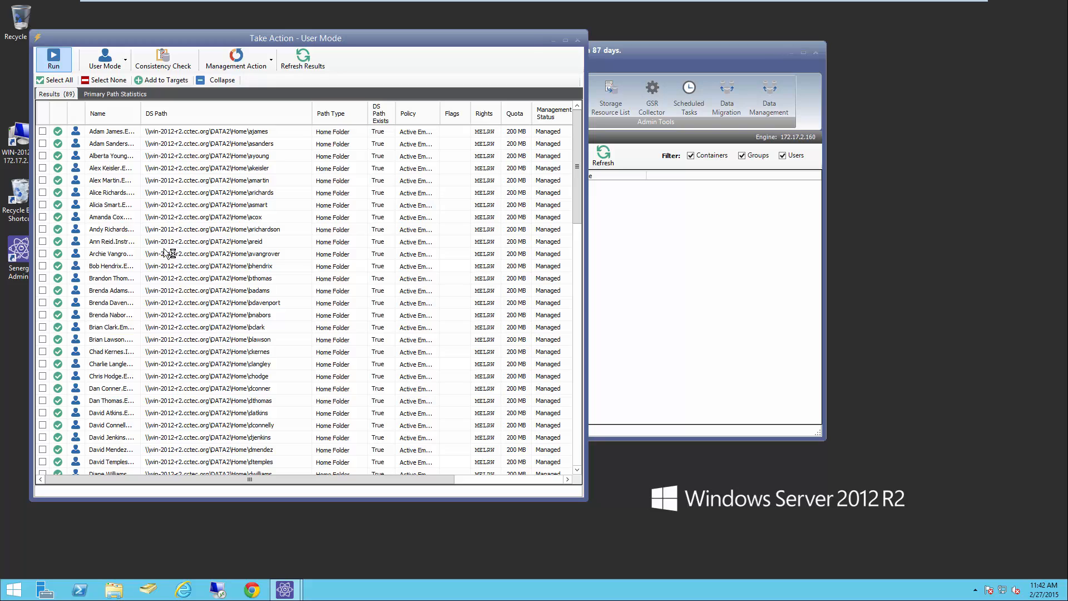
click(227, 83)
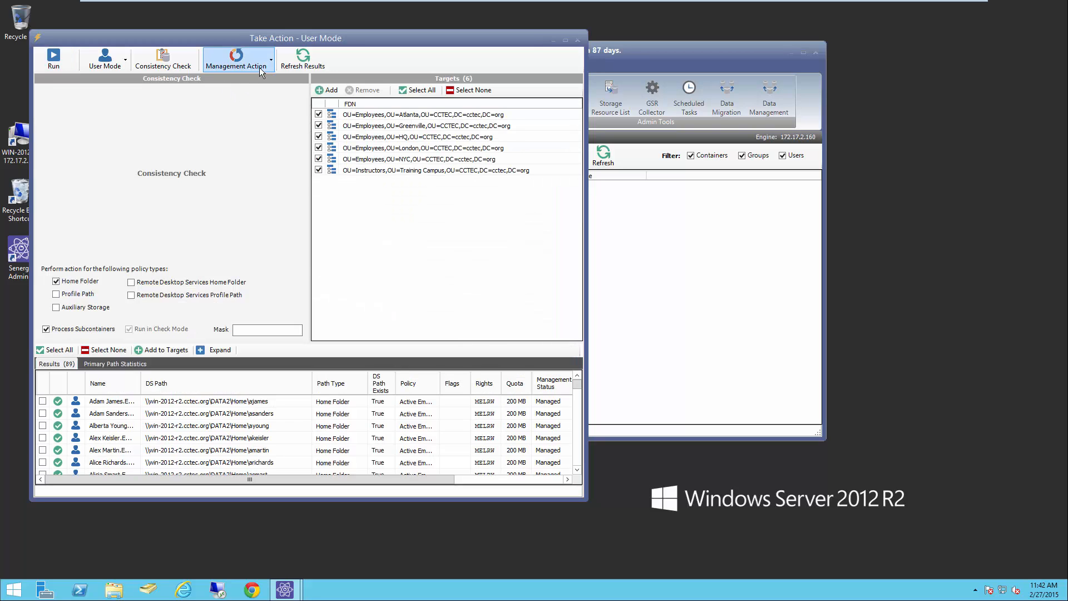
Run the Enforce Policy Paths management action on all targets with check mode disabled
click(237, 61)
click(253, 92)
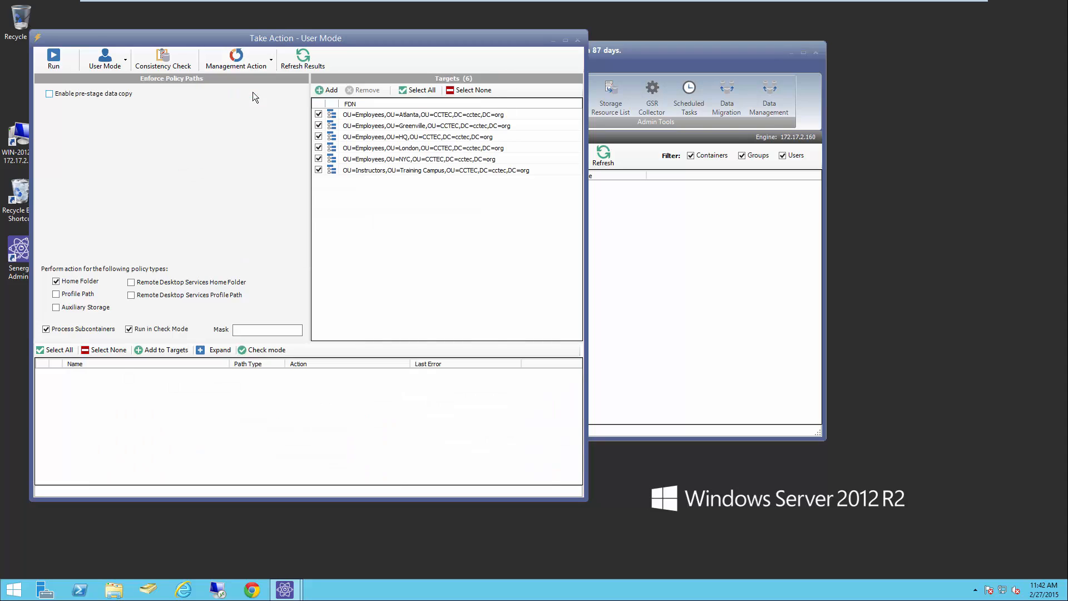
click(155, 332)
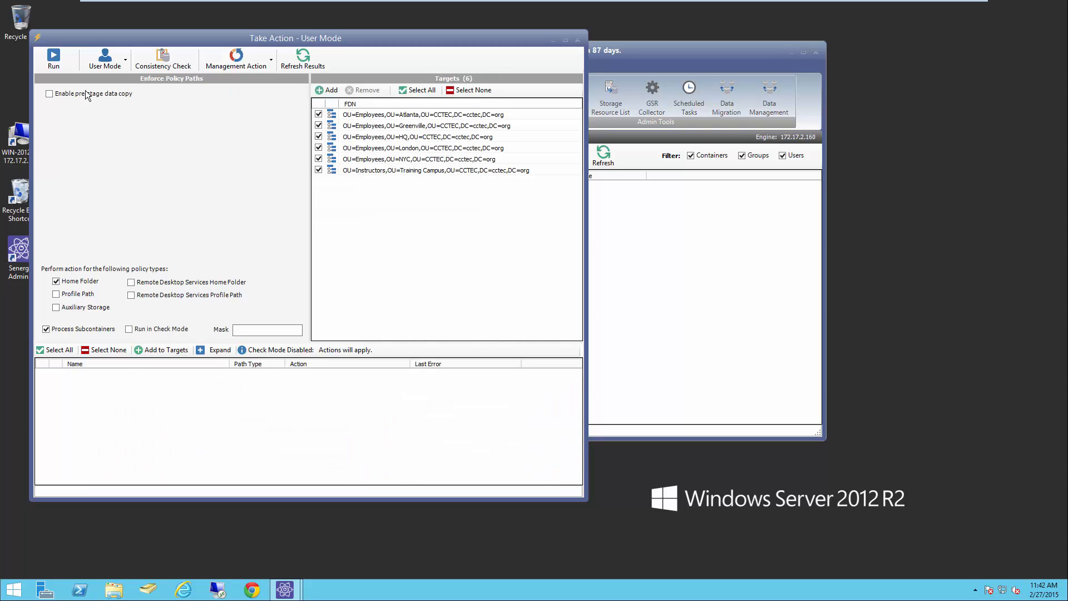
click(60, 62)
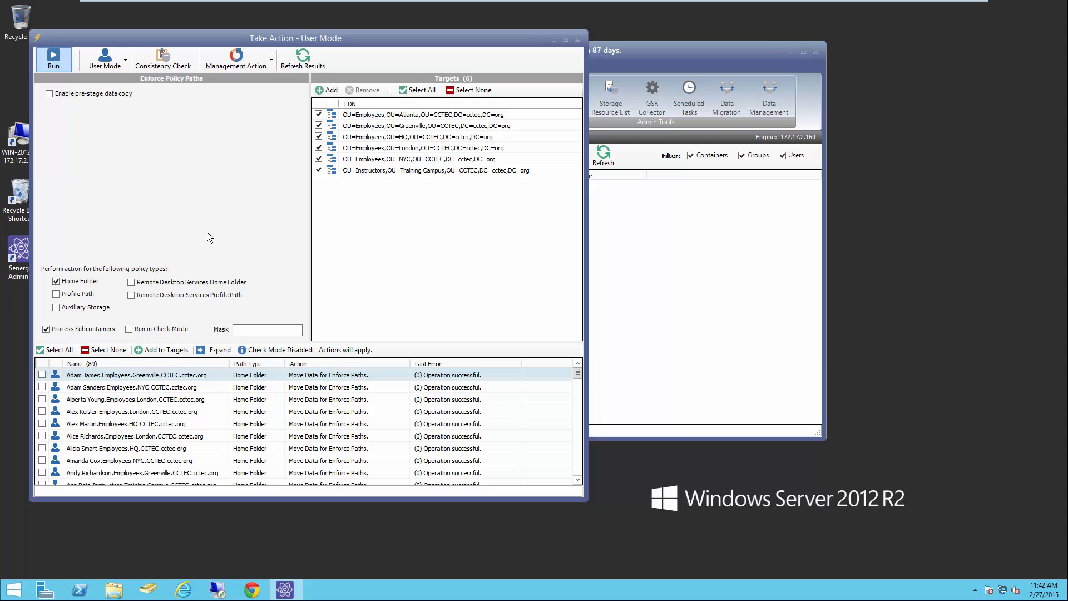
Rerun the consistency check on the targets and review the path distribution in the primary path statistics
click(163, 58)
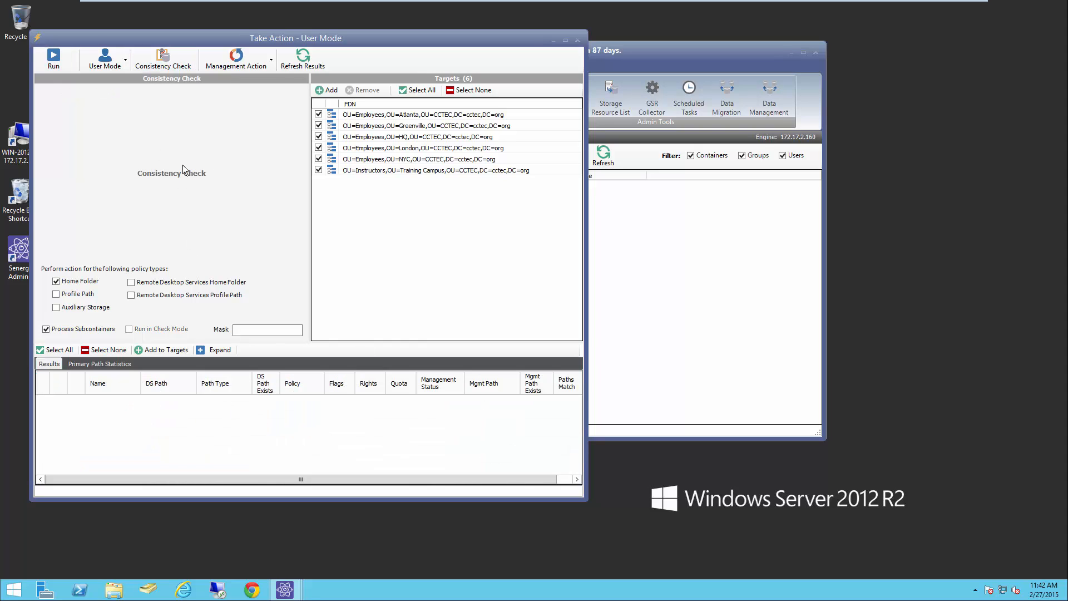
click(49, 61)
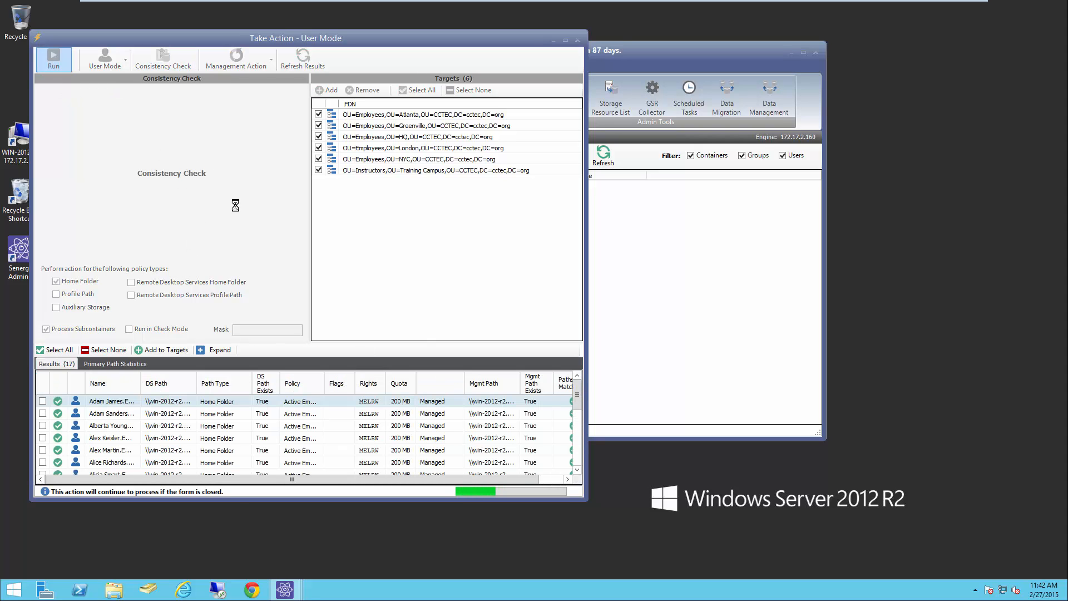
click(214, 349)
click(119, 94)
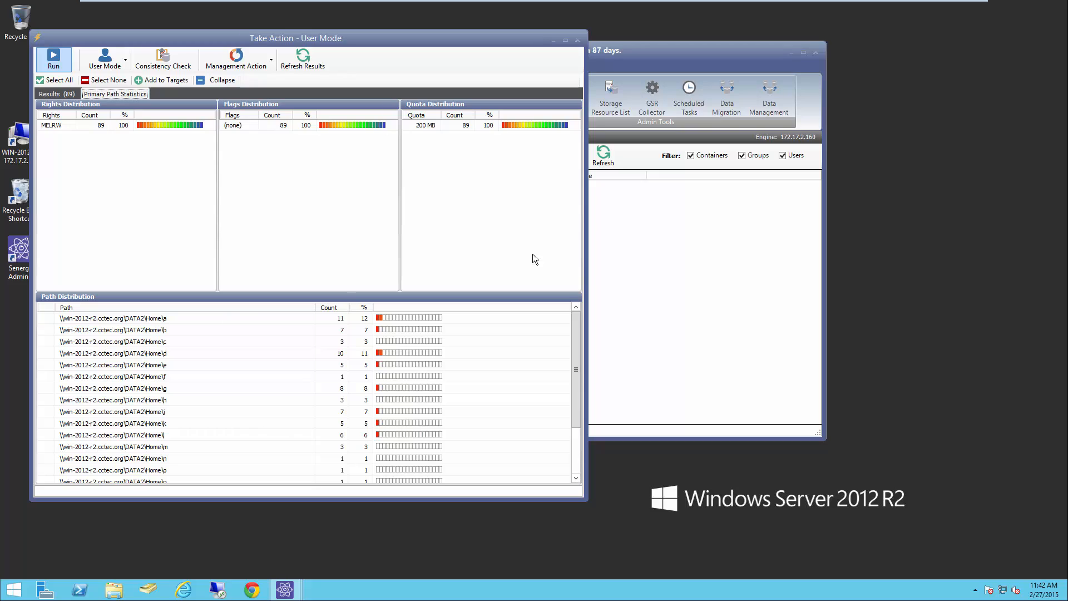
drag(575, 346, 576, 353)
click(218, 80)
Switch to File Explorer and examine the subfolders of the Home folder on DATA2 (N:)
click(114, 589)
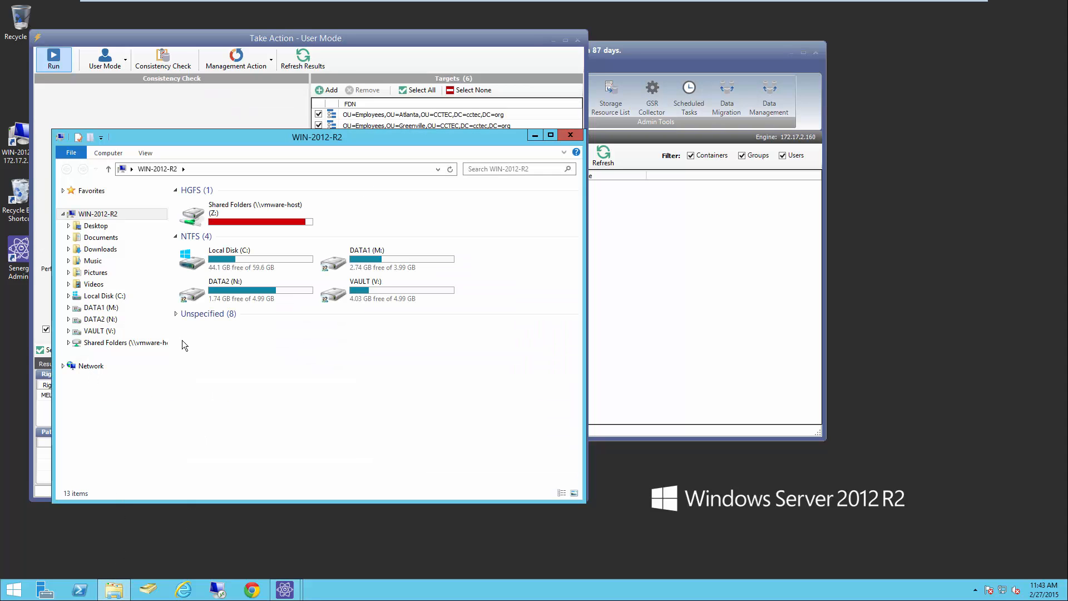
click(69, 318)
click(74, 332)
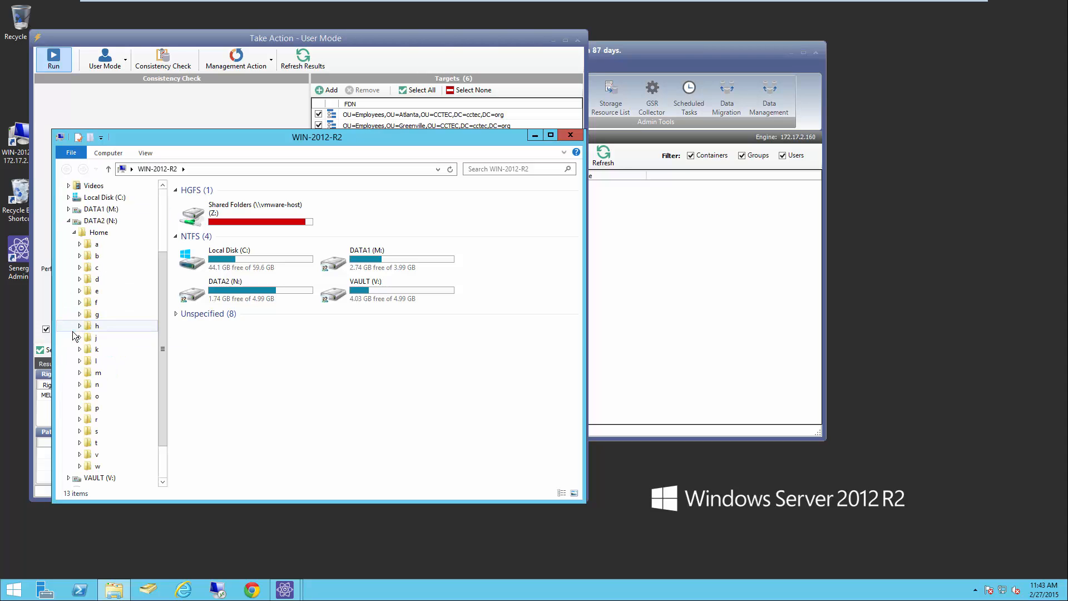
Examine the employee folders inside the a, b and c subfolders of Home, and close File Explorer and the Take Action window
click(96, 245)
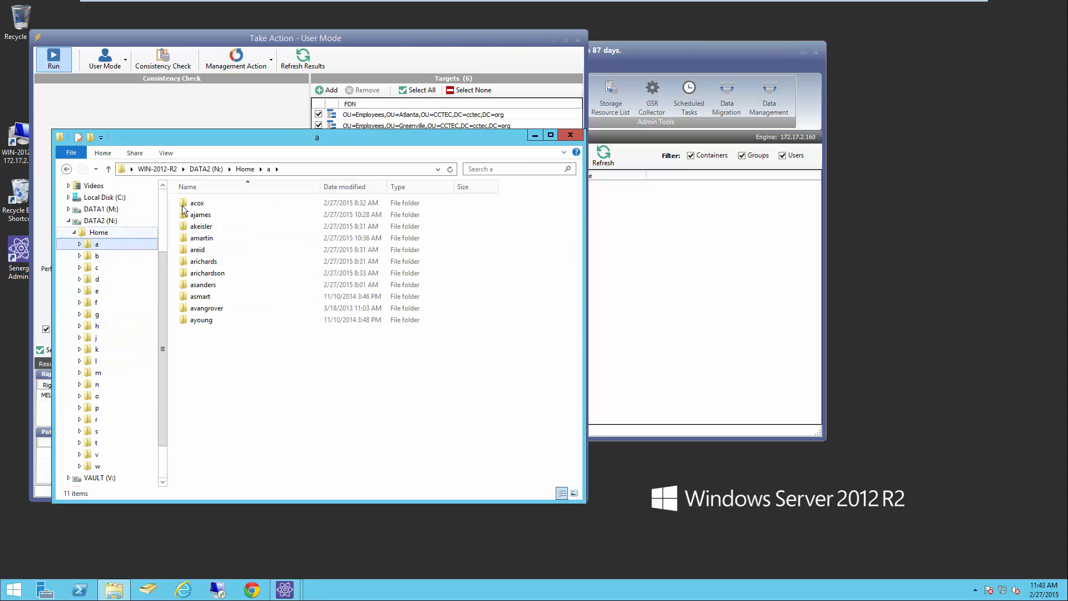
click(97, 256)
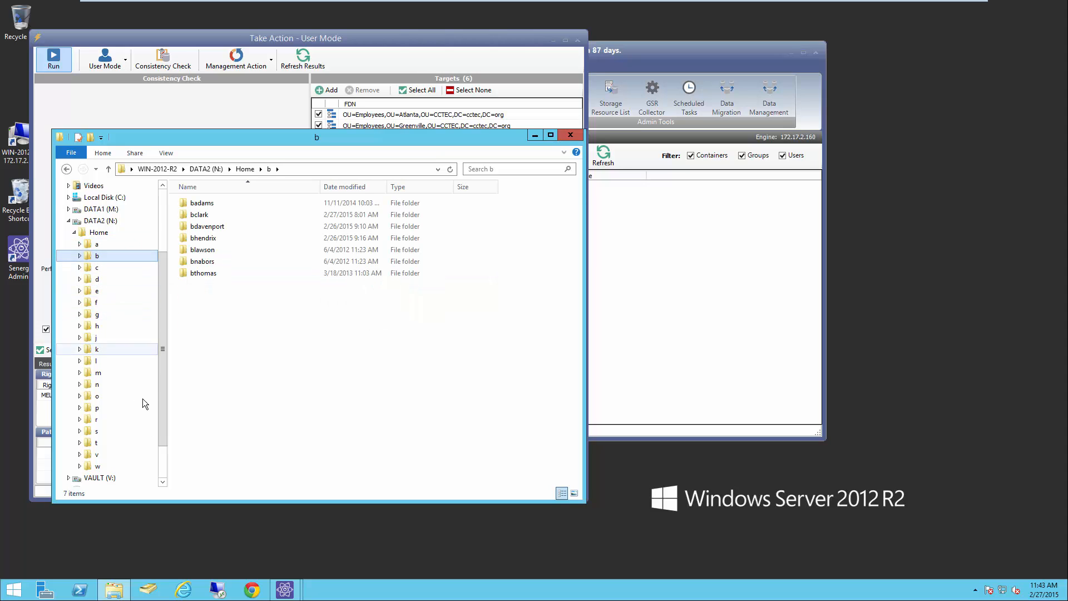
scroll(157, 395, down, 2)
scroll(157, 395, up, 2)
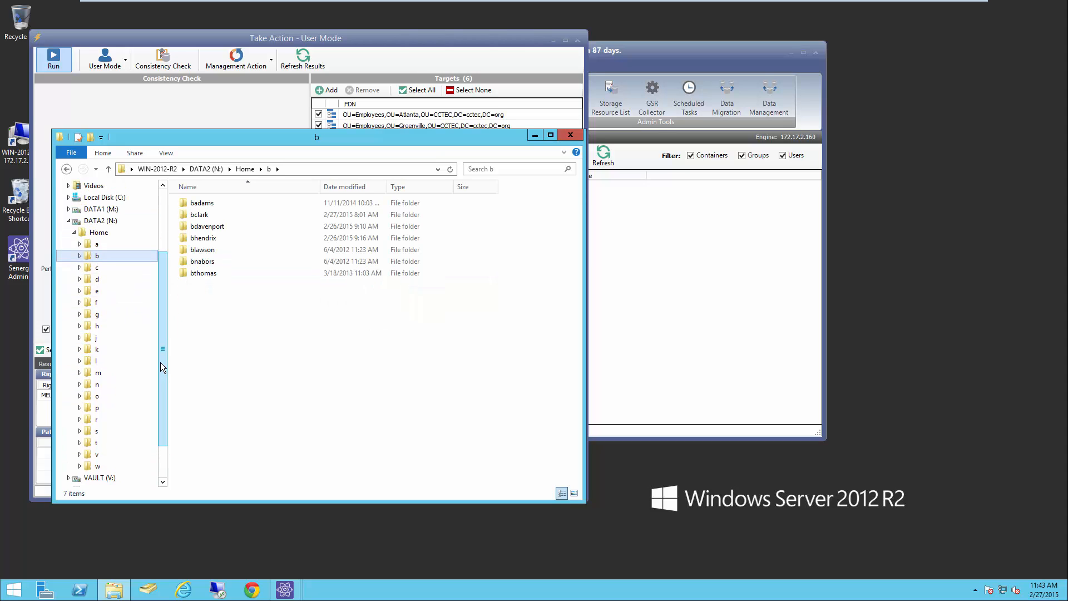
click(94, 269)
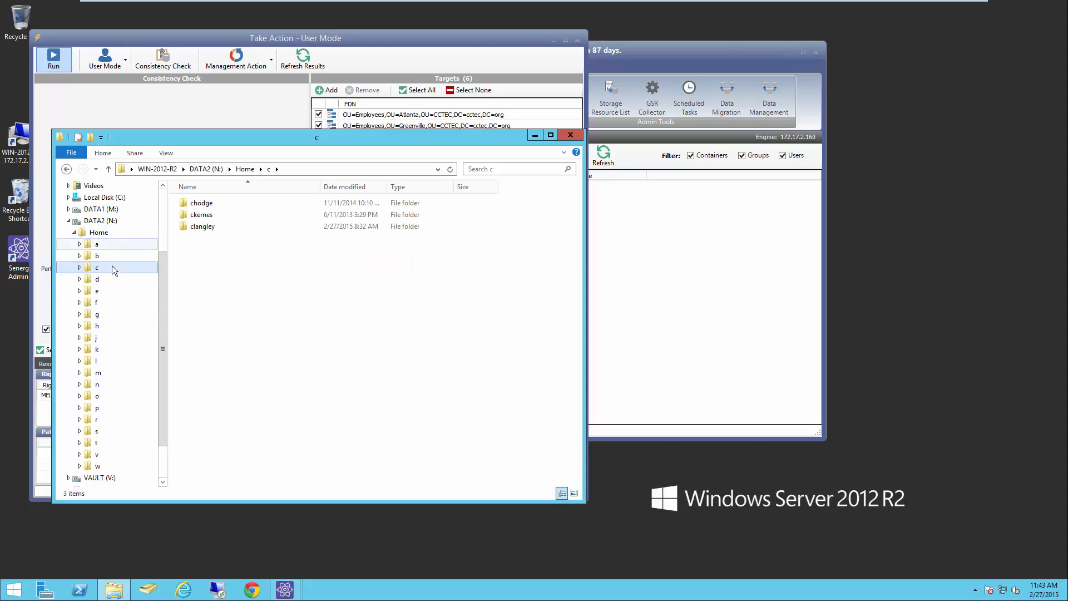
click(80, 267)
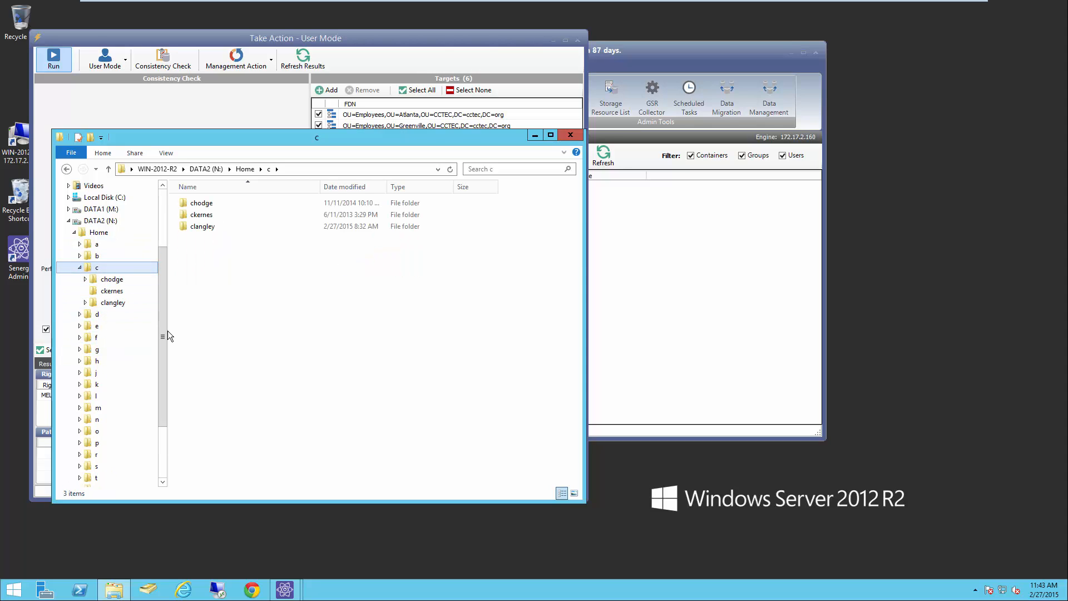
click(571, 136)
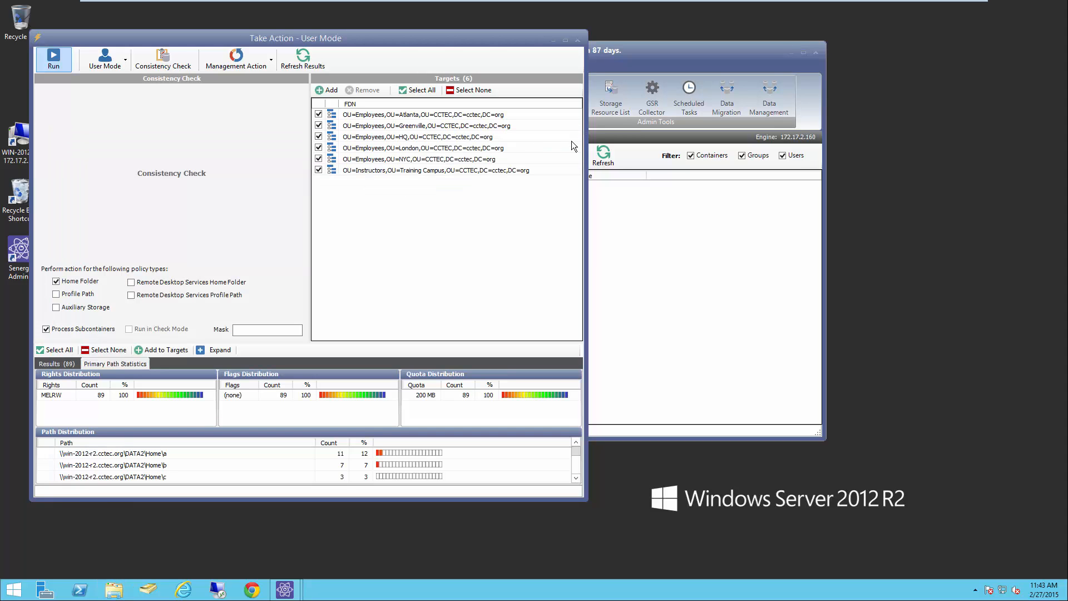
click(579, 40)
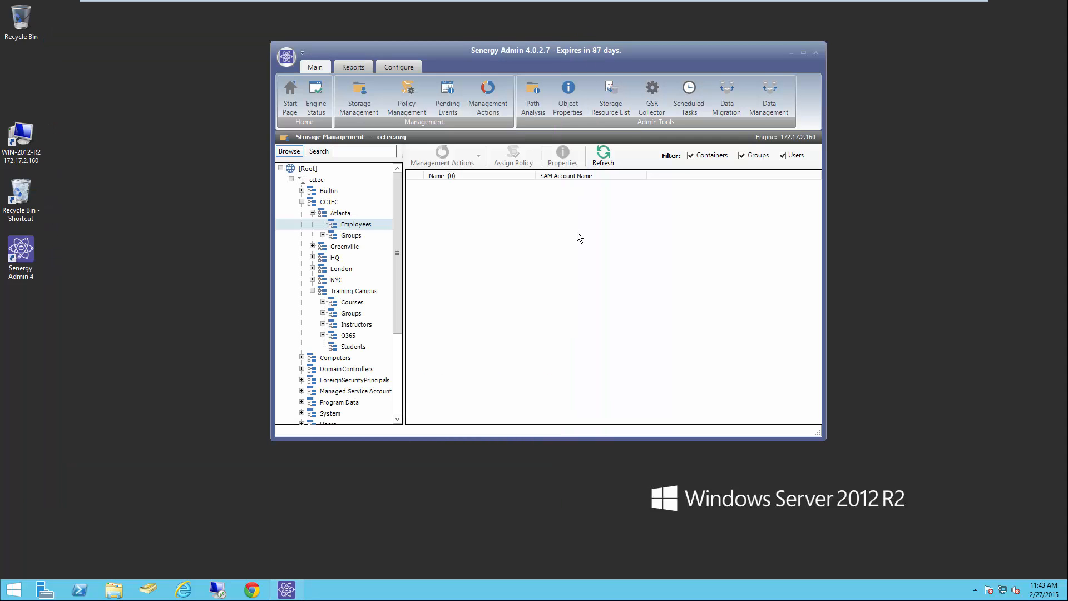
Review the target paths and associations of the Student Home Folders policy in Policy Management
click(406, 99)
double_click(341, 215)
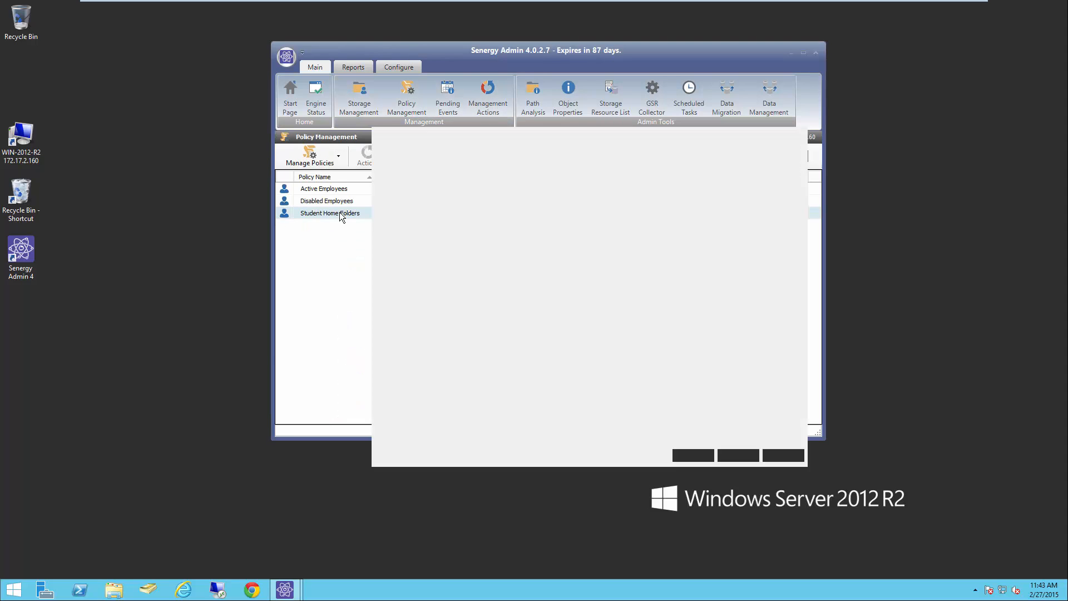
click(300, 233)
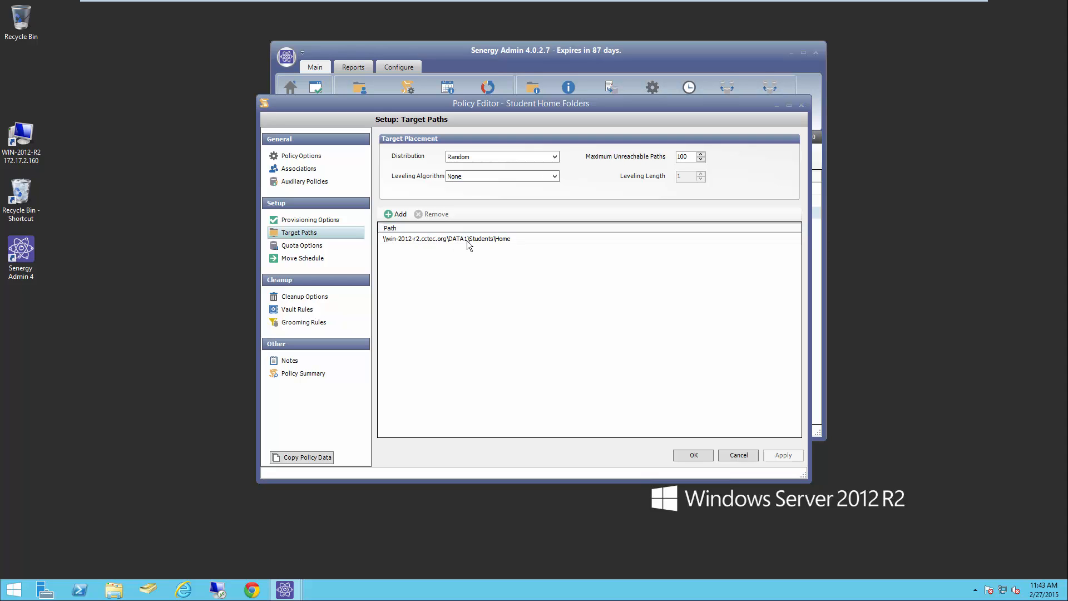
click(299, 168)
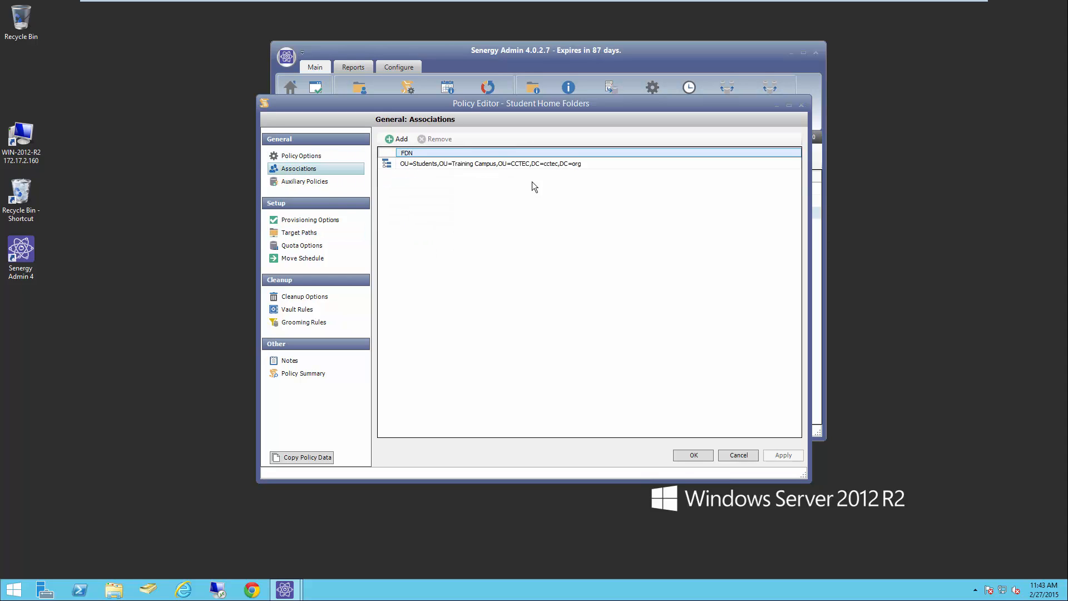
click(695, 455)
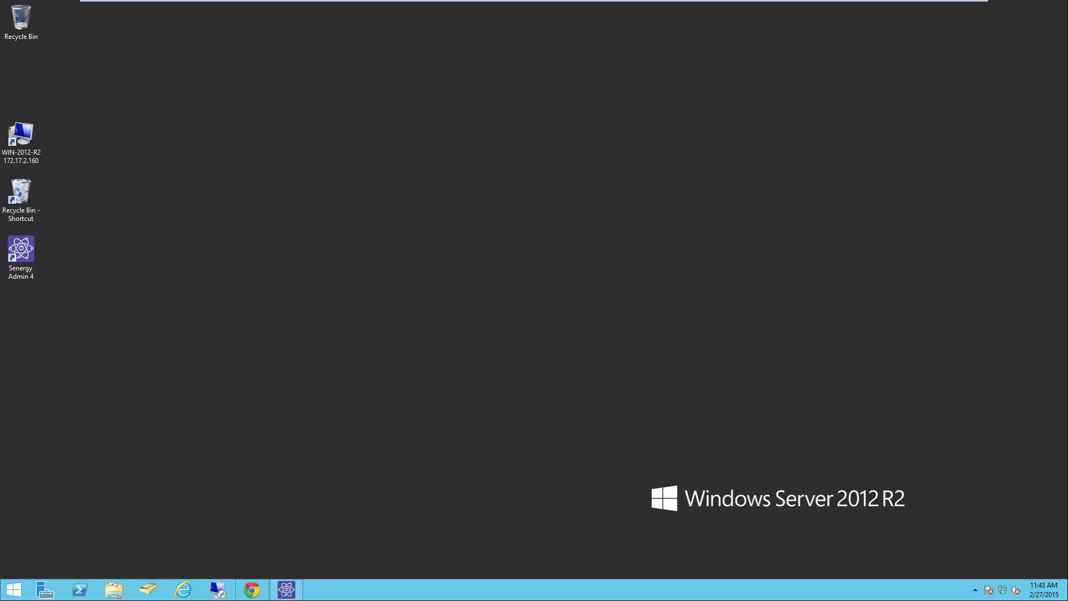
Switch to File Explorer and examine the student folders in Students\Home on DATA1 (M:), closing the window when done
click(285, 589)
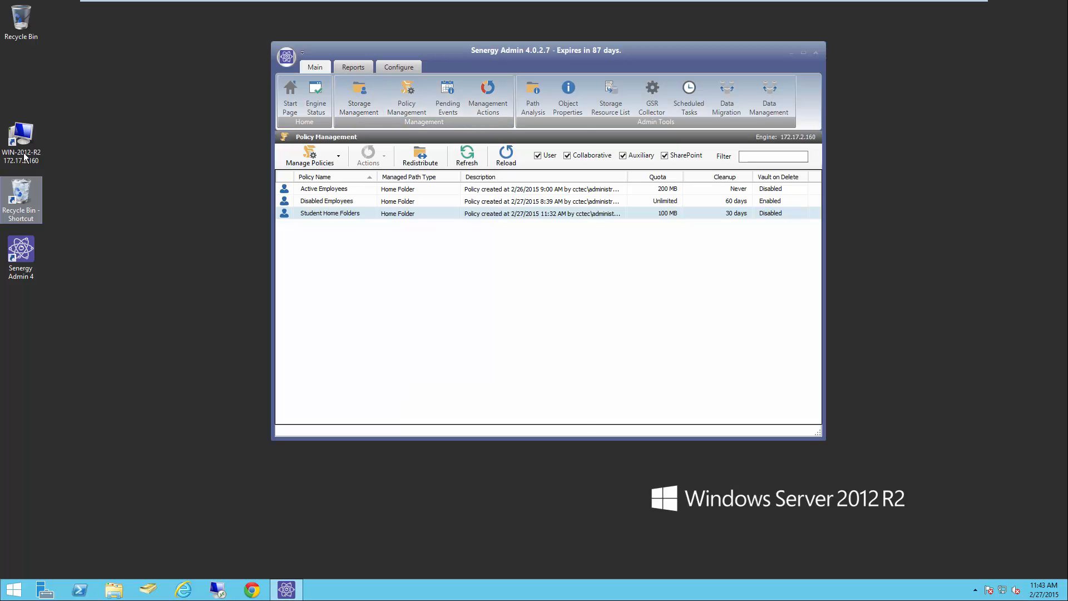
double_click(20, 139)
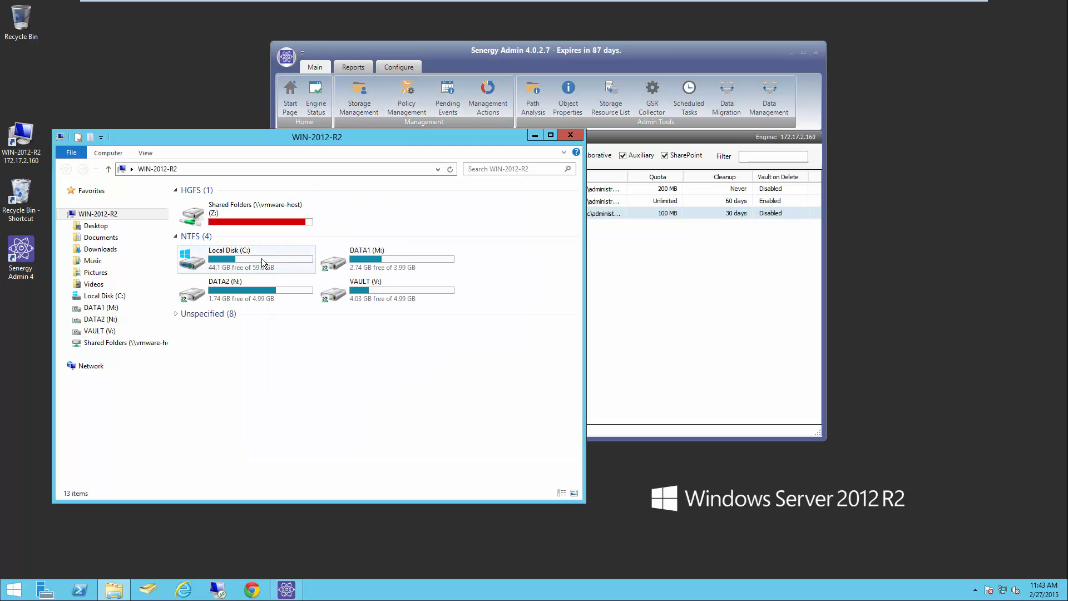
double_click(367, 258)
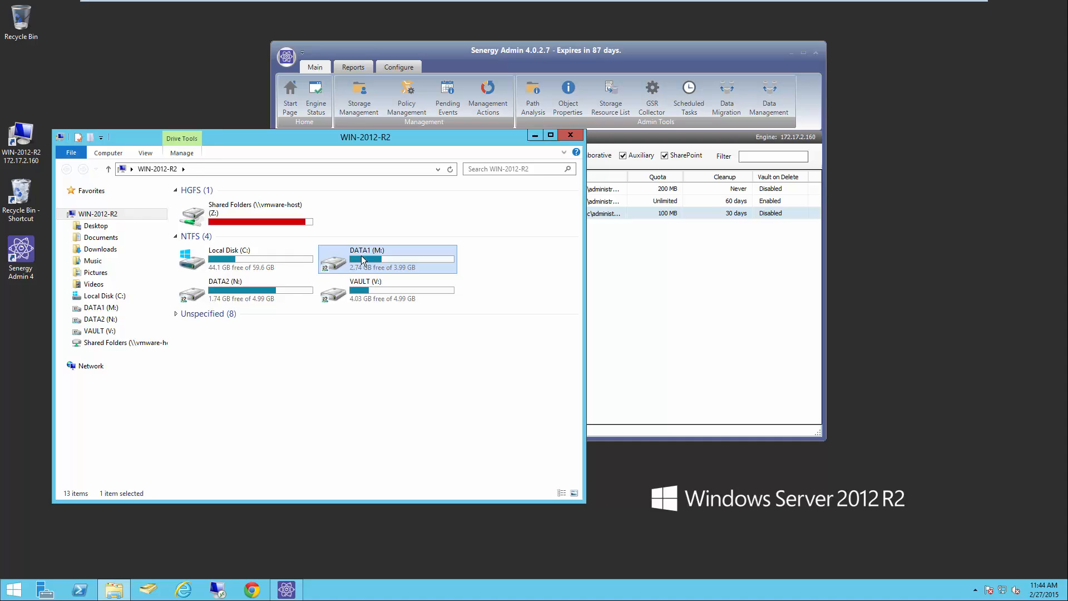
click(69, 307)
click(74, 330)
click(101, 342)
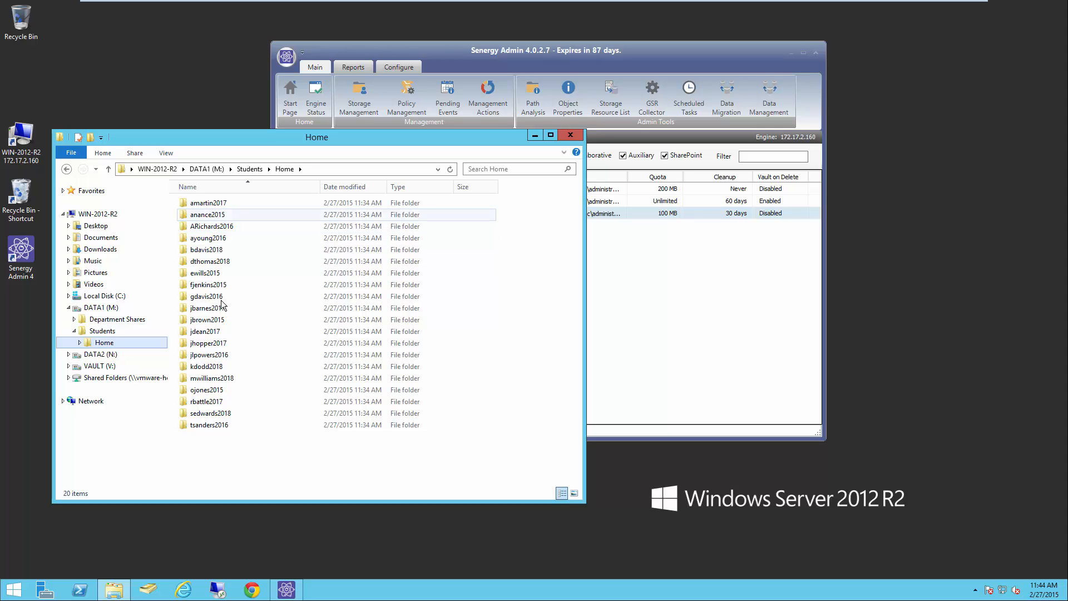
click(570, 135)
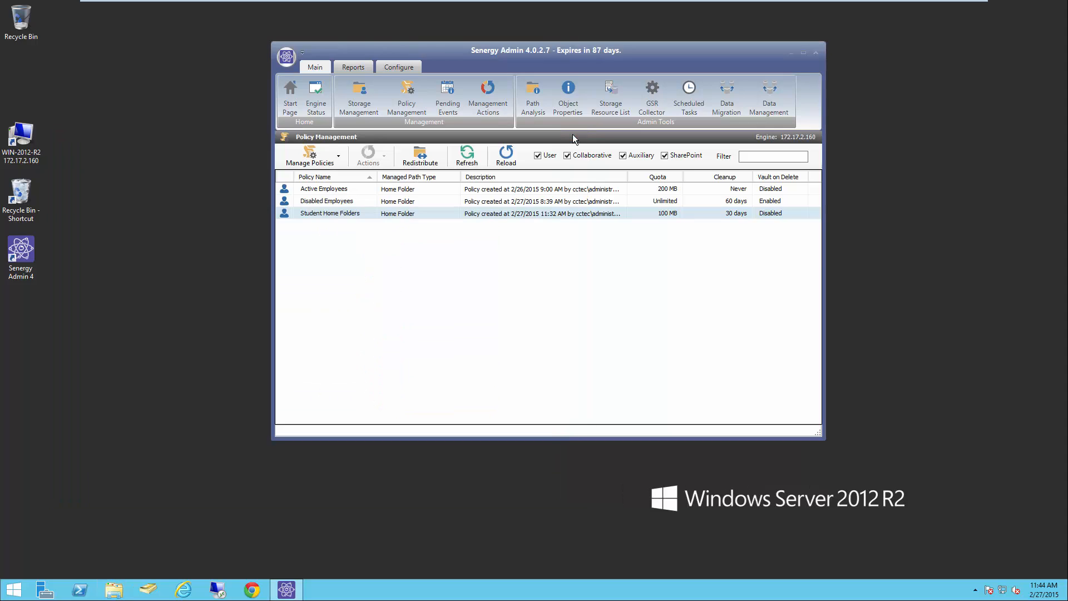
Set the Student Home Folders policy to Last Letter leveling, increase the leveling length to cover the four-digit year suffix, and save it
double_click(329, 215)
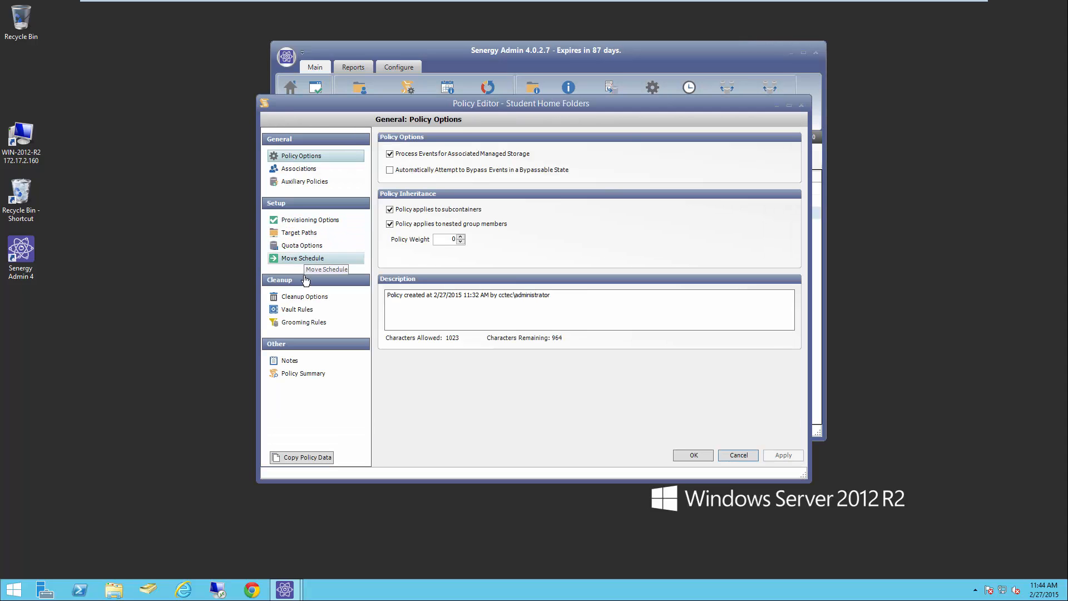
click(299, 233)
click(557, 176)
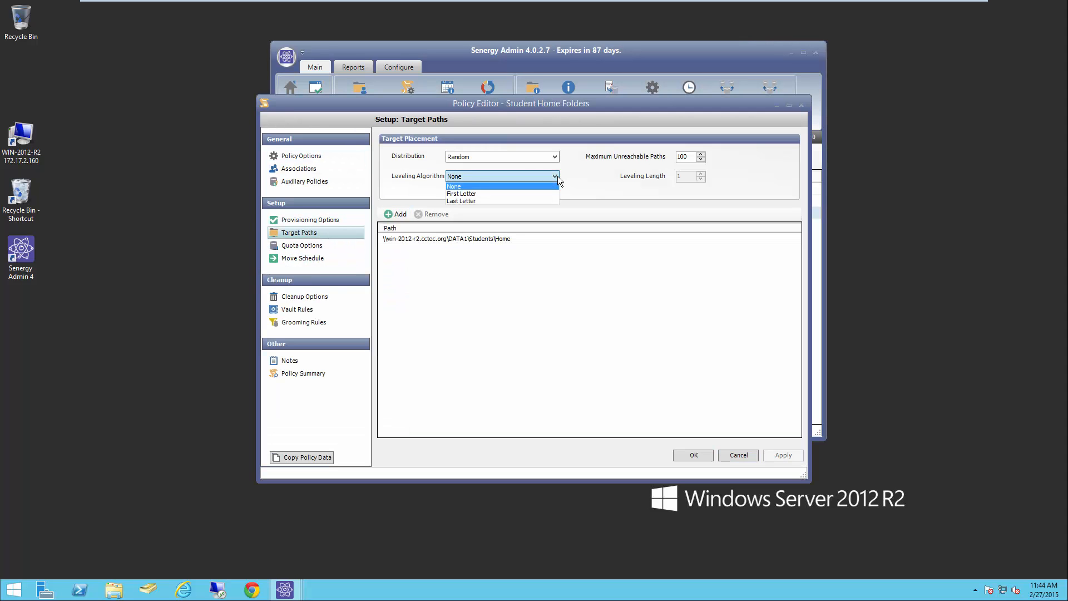
click(540, 201)
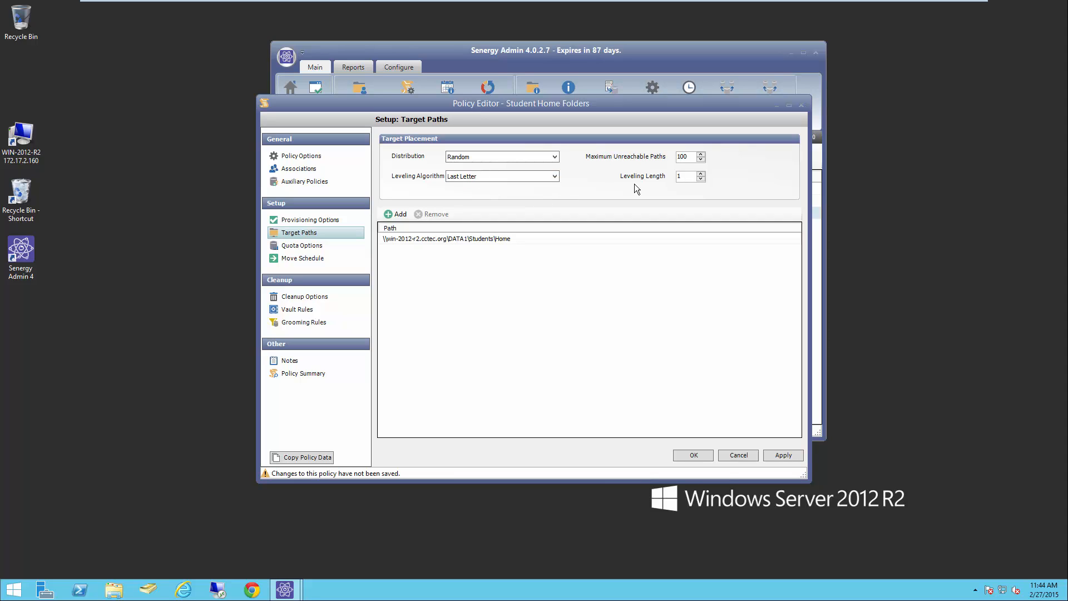
click(701, 174)
click(782, 457)
click(690, 455)
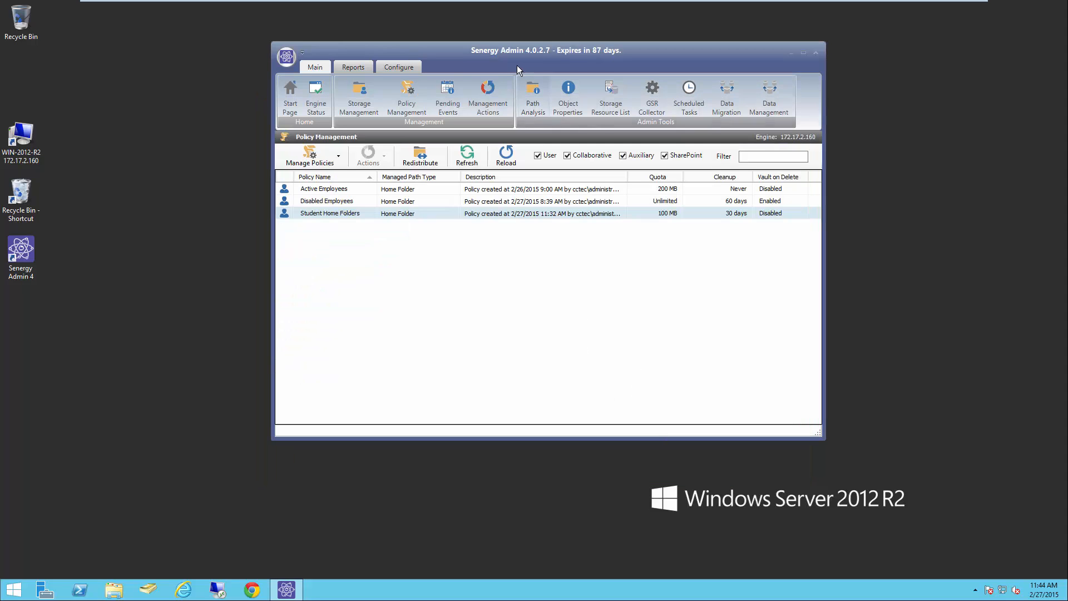
Start a new management action and add the Students OU under Training Campus as its target
click(488, 98)
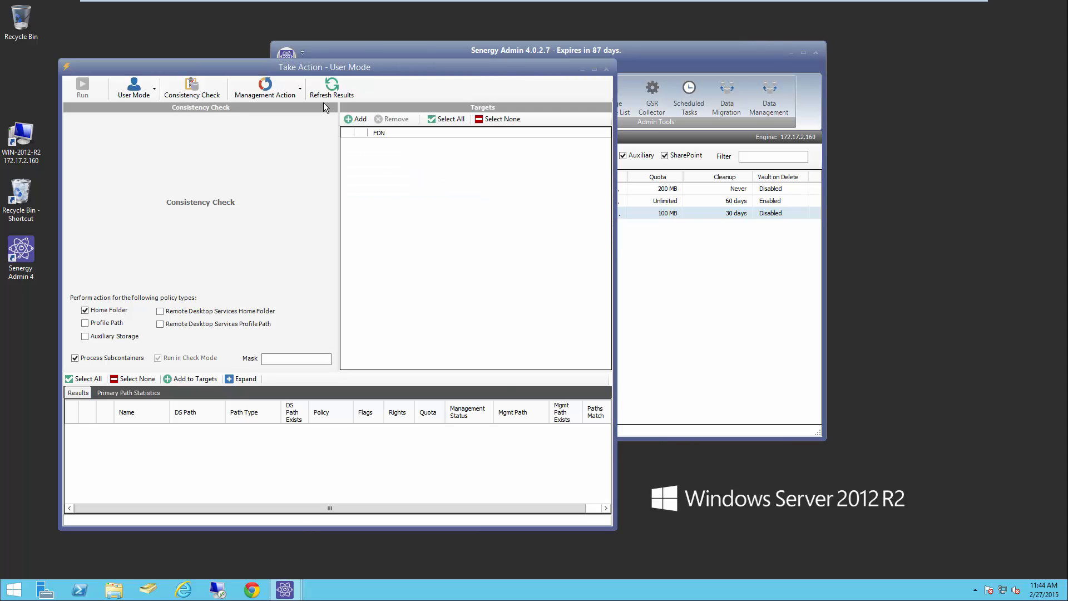
click(355, 119)
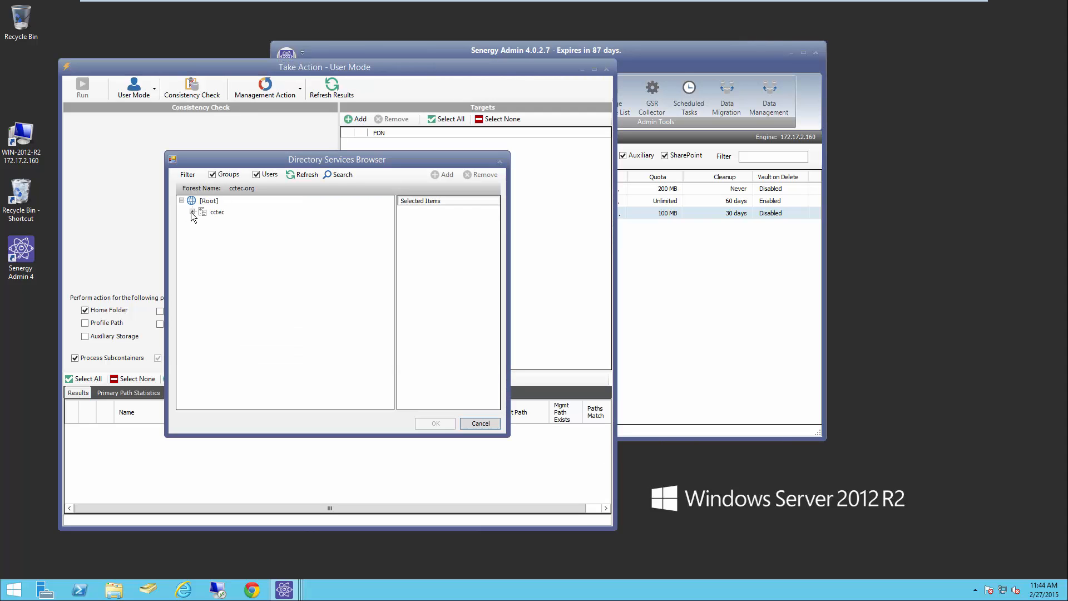
click(192, 212)
click(202, 234)
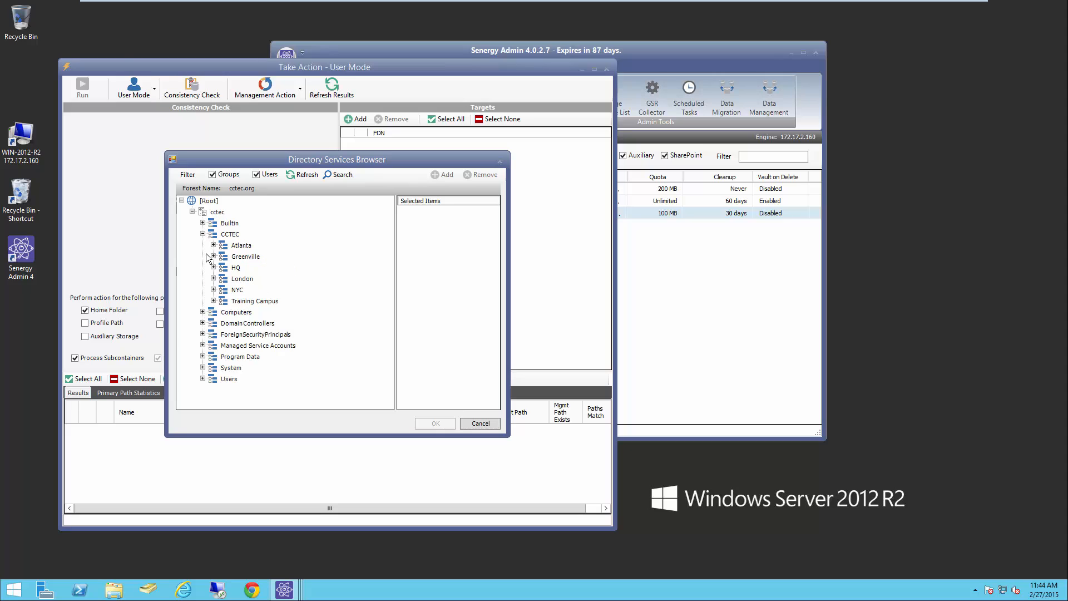
click(213, 301)
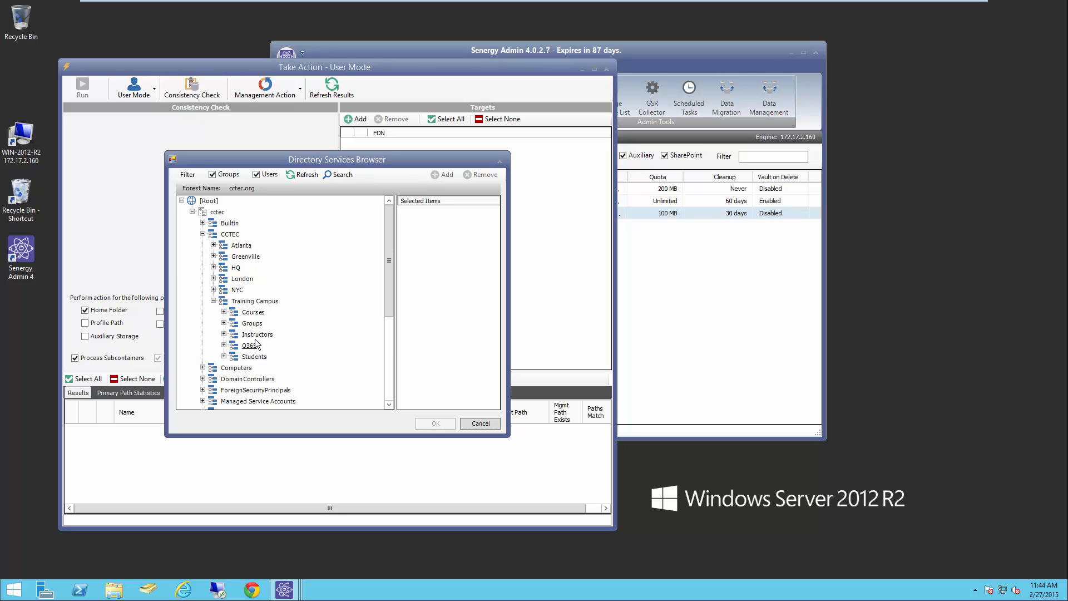
drag(250, 358, 453, 317)
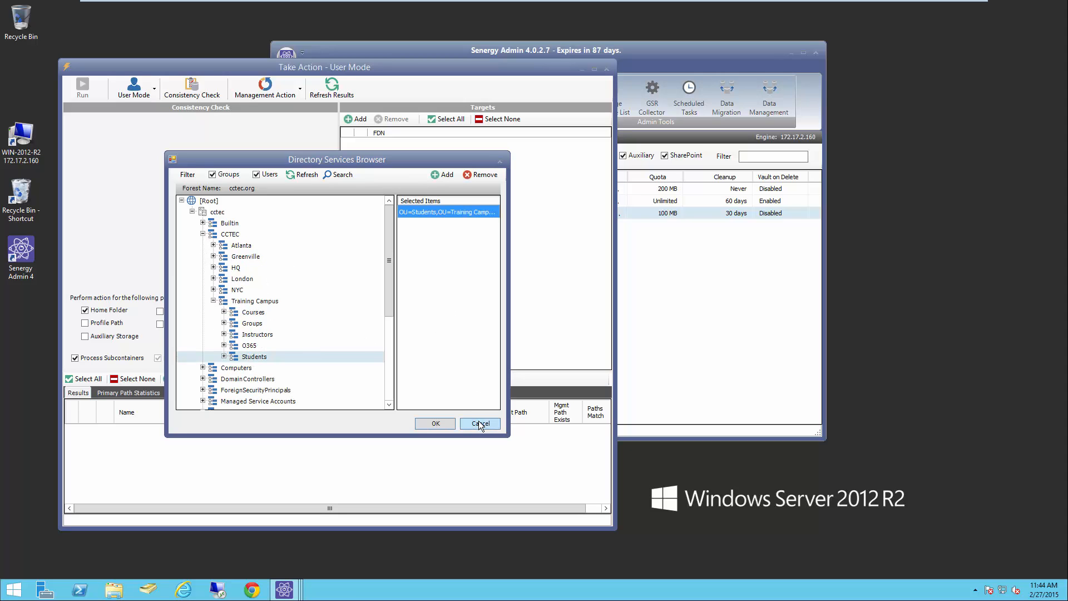
click(436, 424)
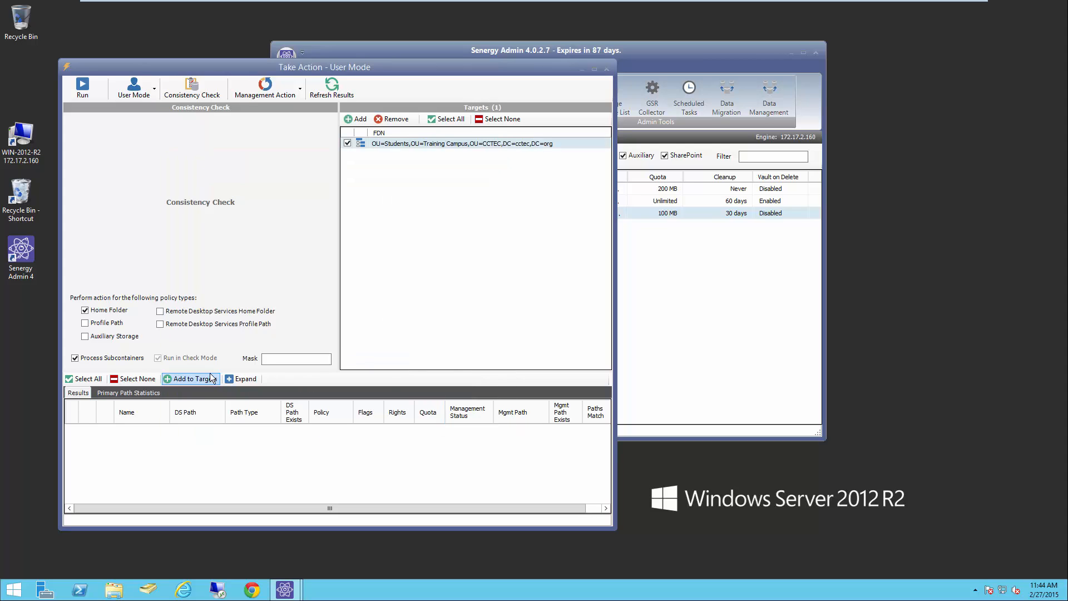
Run the Enforce Policy Paths management action on the Students OU with check mode disabled
click(265, 88)
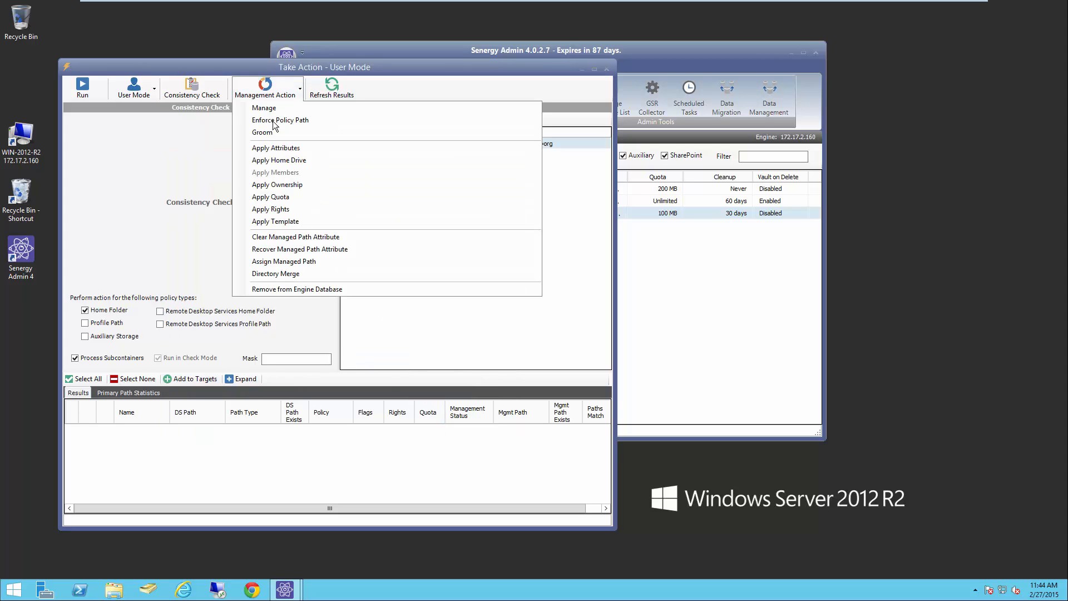
click(275, 123)
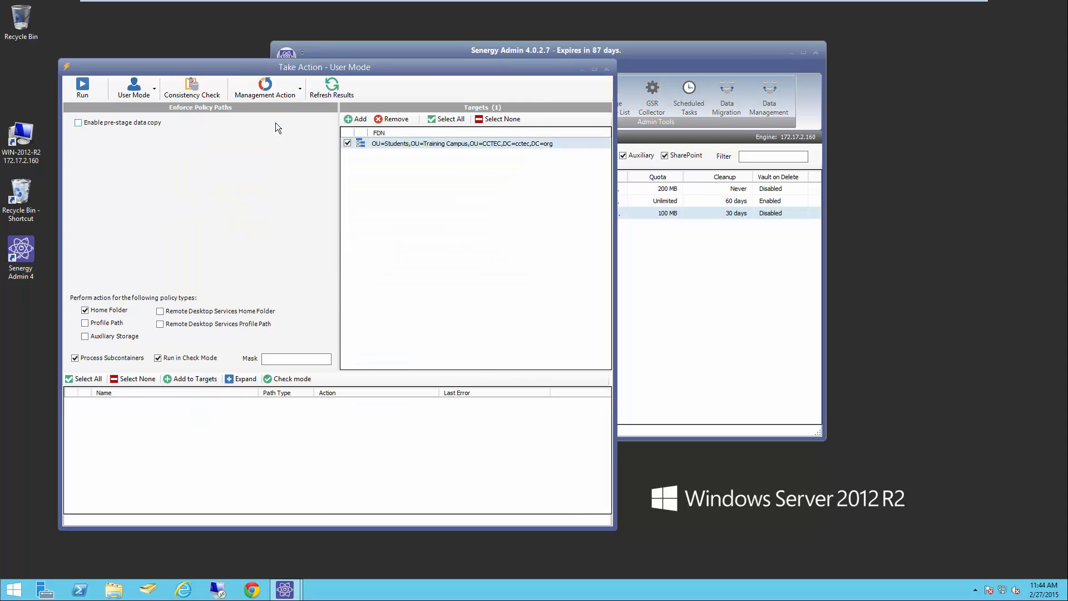
click(179, 357)
click(81, 86)
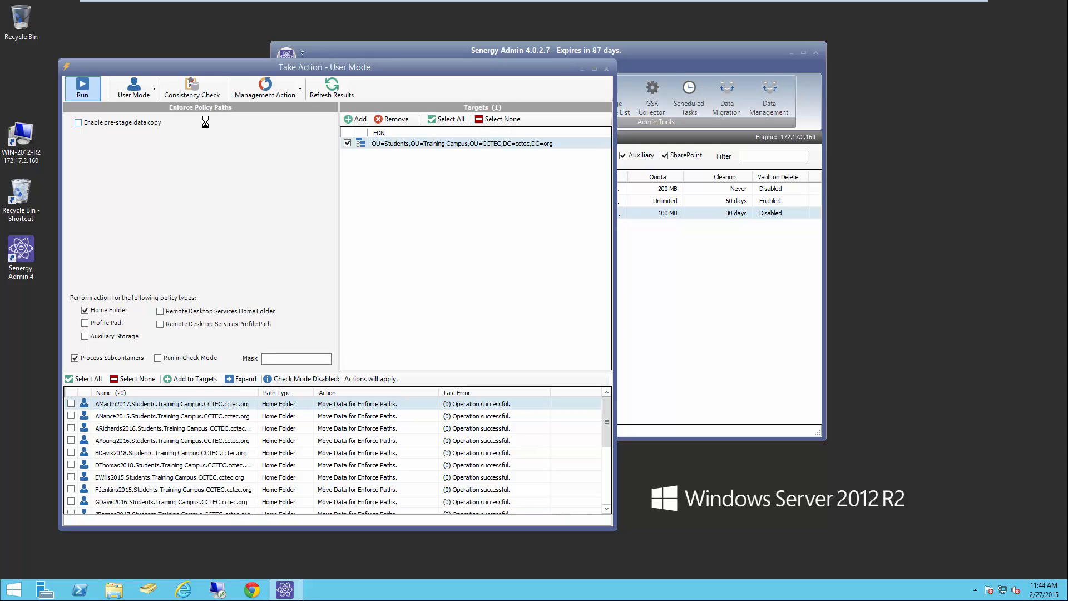
Run a consistency check on the Students OU and review the full DS paths and the path distribution in the primary path statistics
click(178, 91)
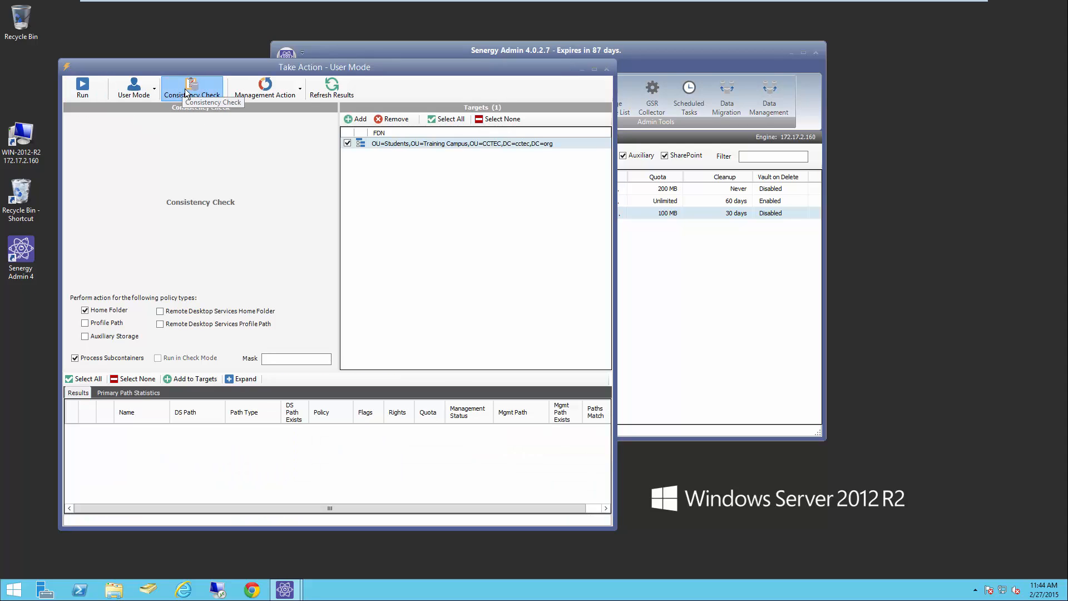
click(80, 89)
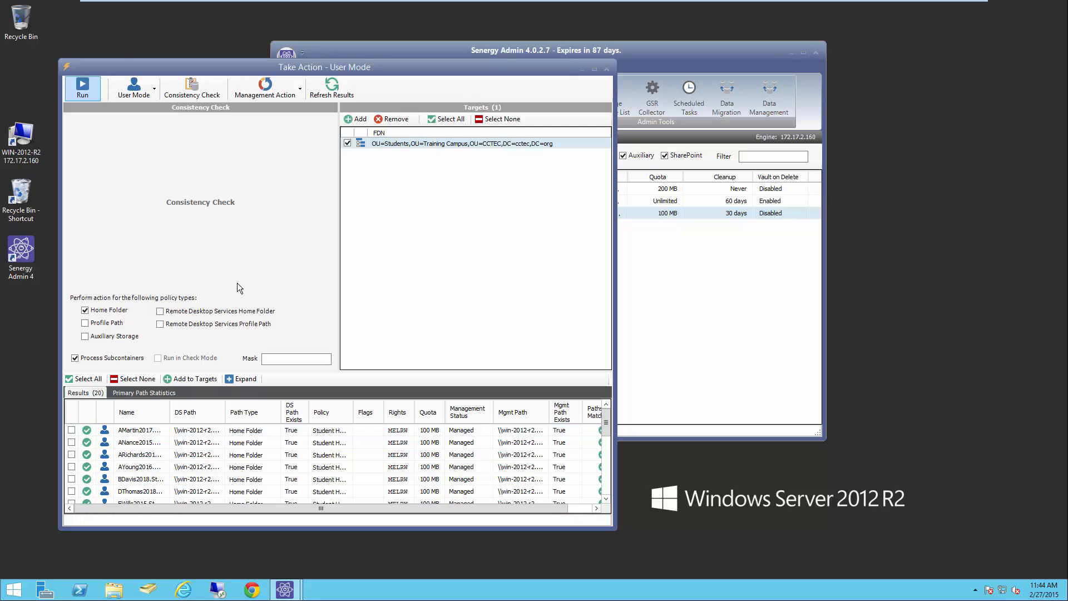
click(241, 378)
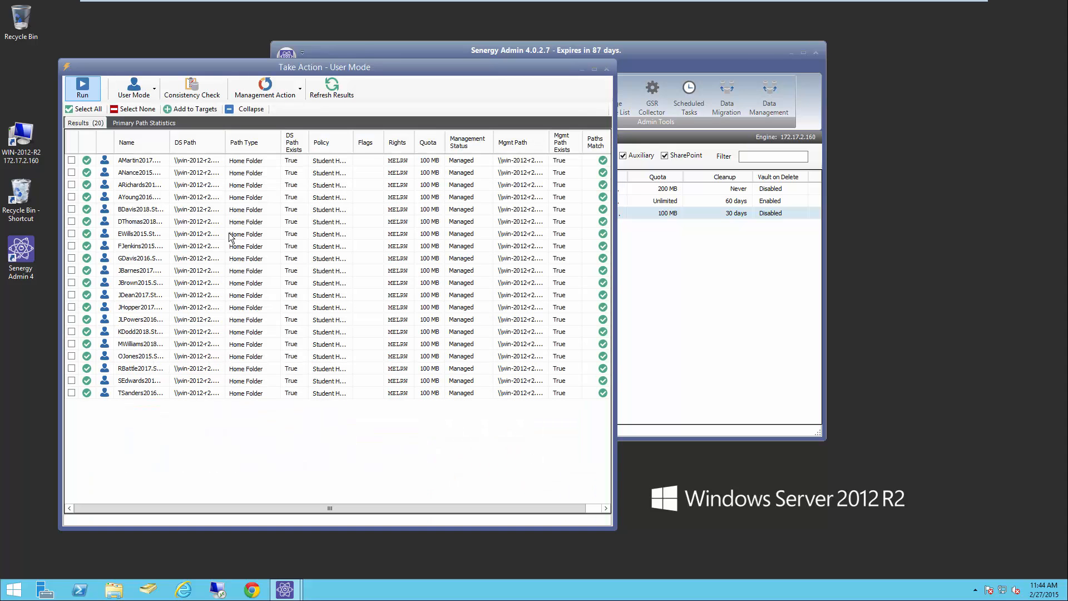
drag(225, 143, 373, 143)
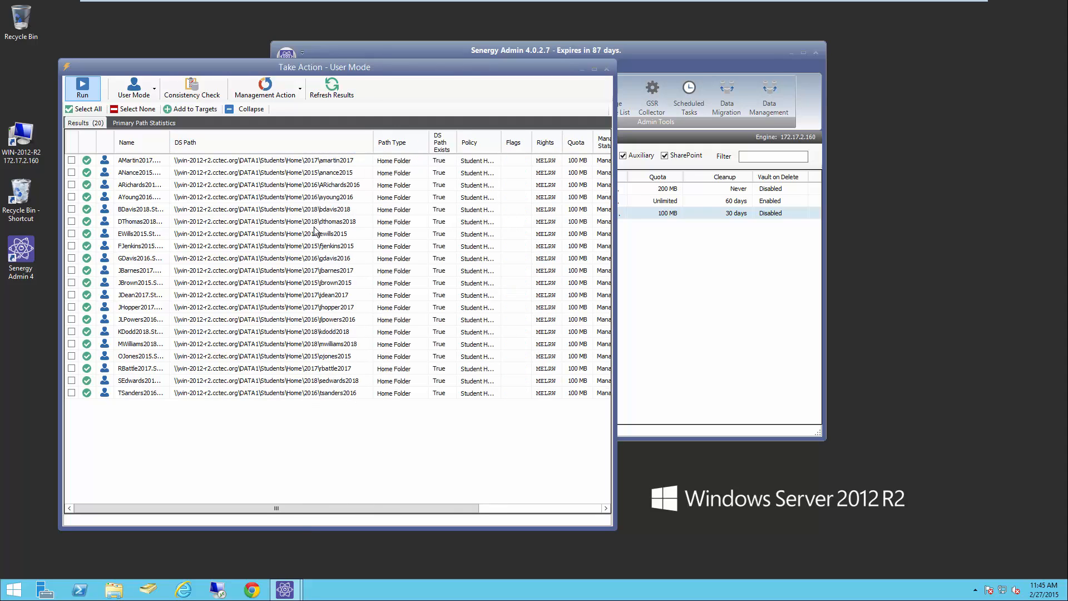
click(144, 122)
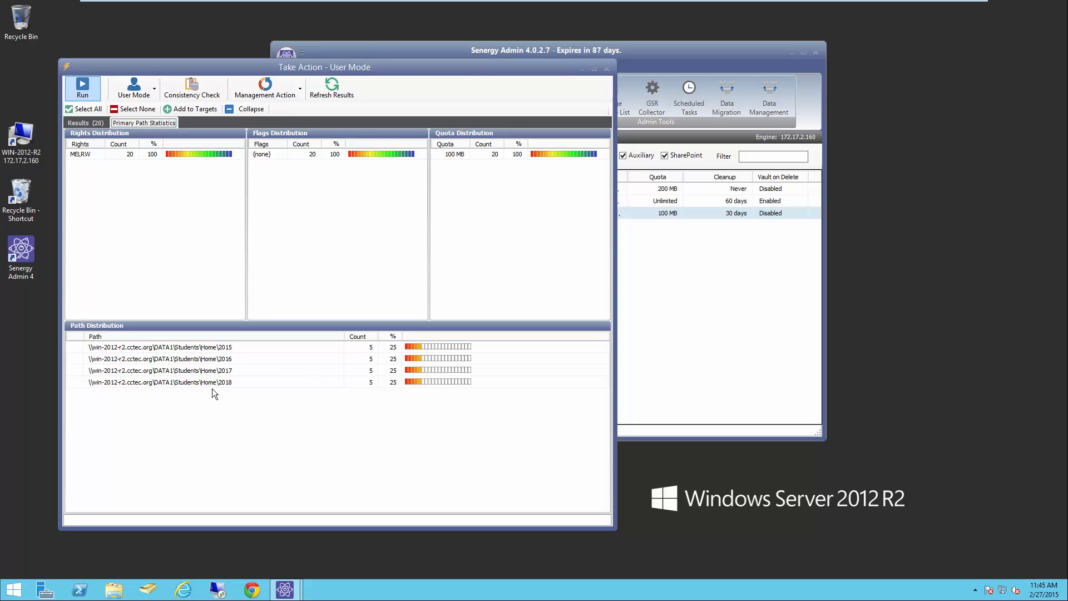
click(606, 69)
Switch to File Explorer and examine the 2015, 2016, 2017 and 2018 subfolders of Students\Home on DATA1 (M:)
double_click(21, 136)
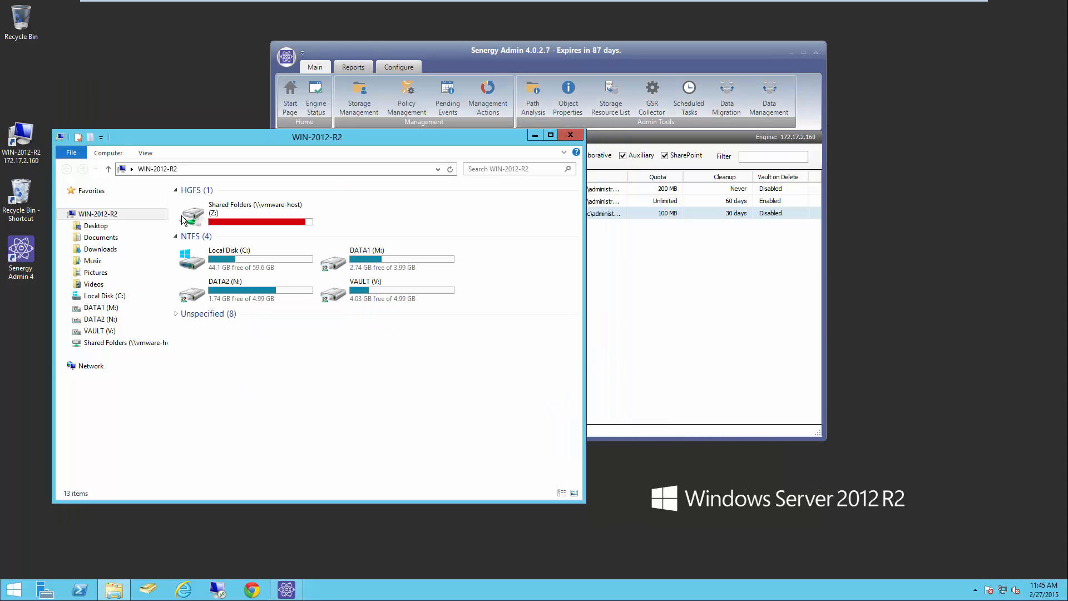
click(68, 307)
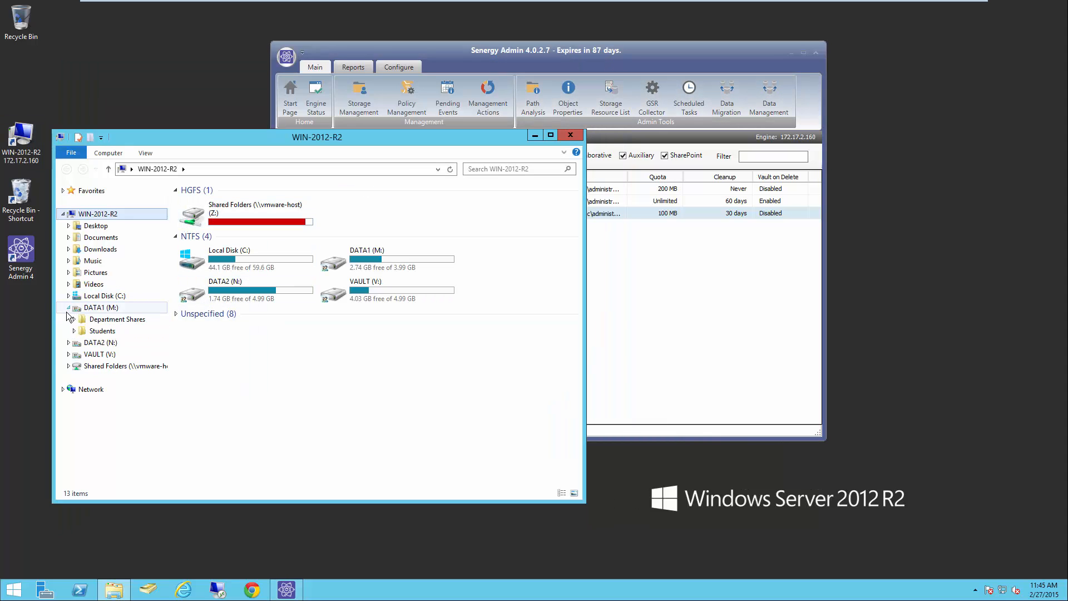
click(74, 331)
click(80, 342)
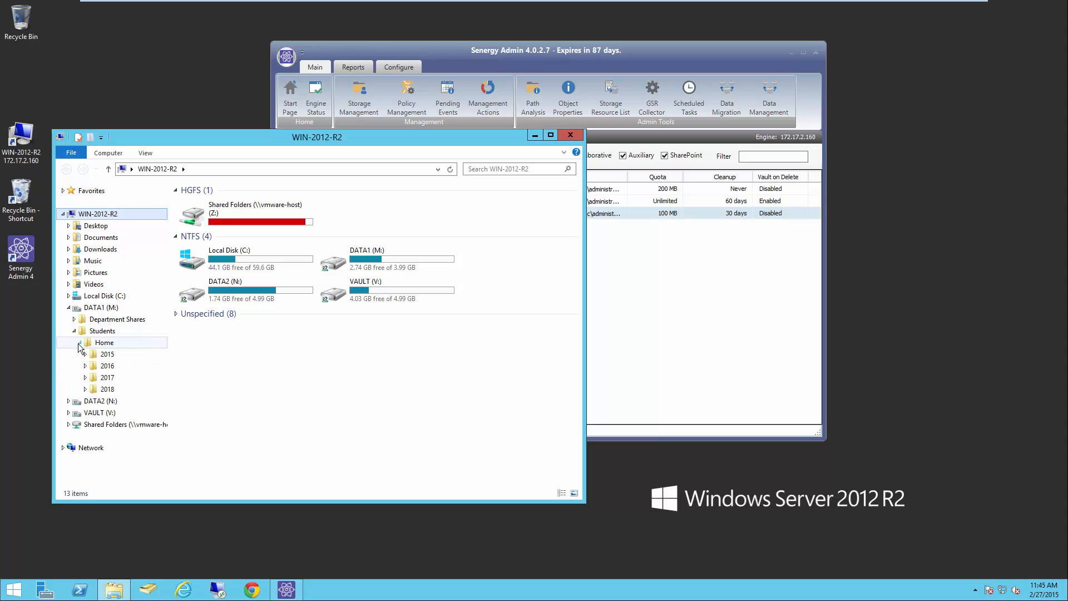
click(104, 356)
click(107, 367)
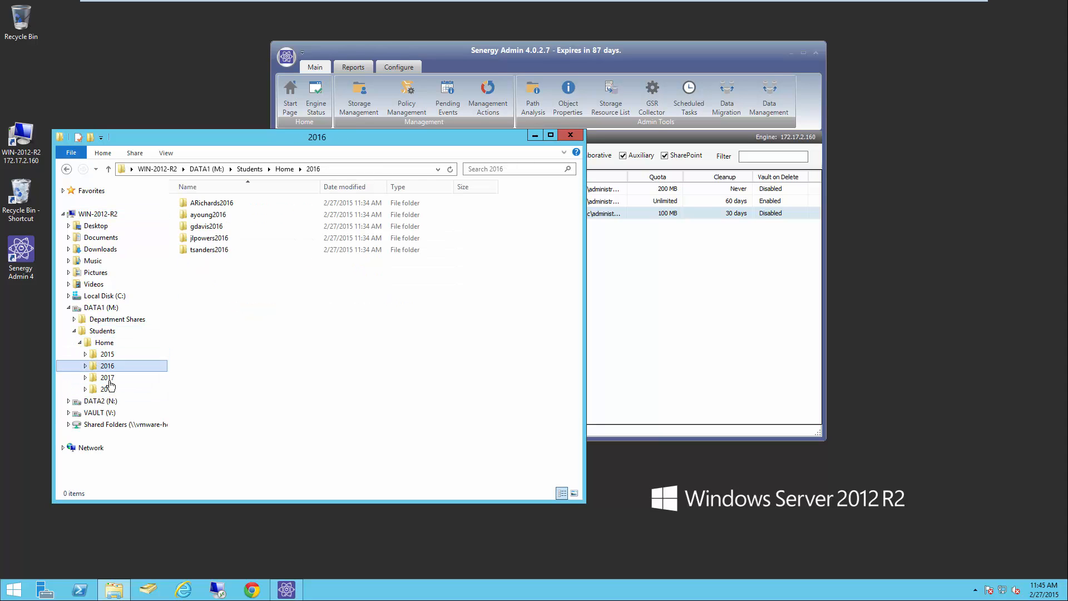
click(109, 378)
click(112, 390)
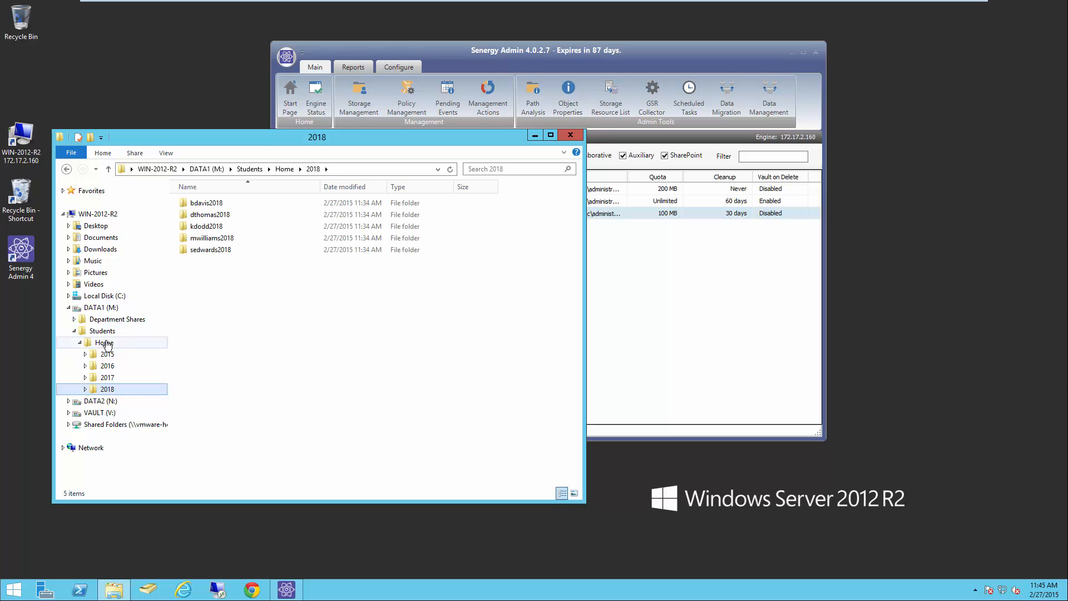
click(569, 135)
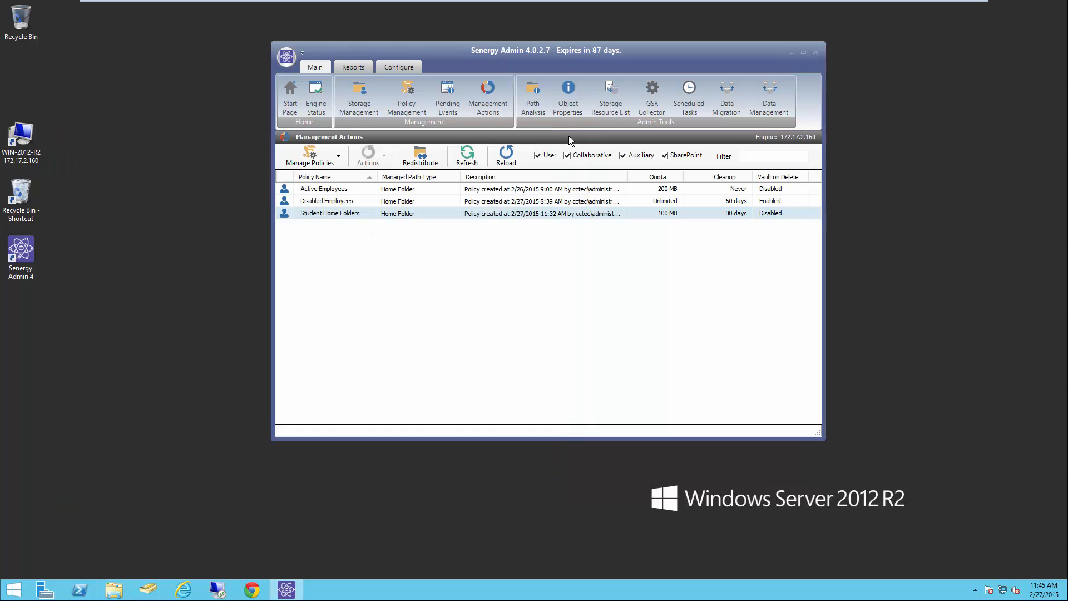